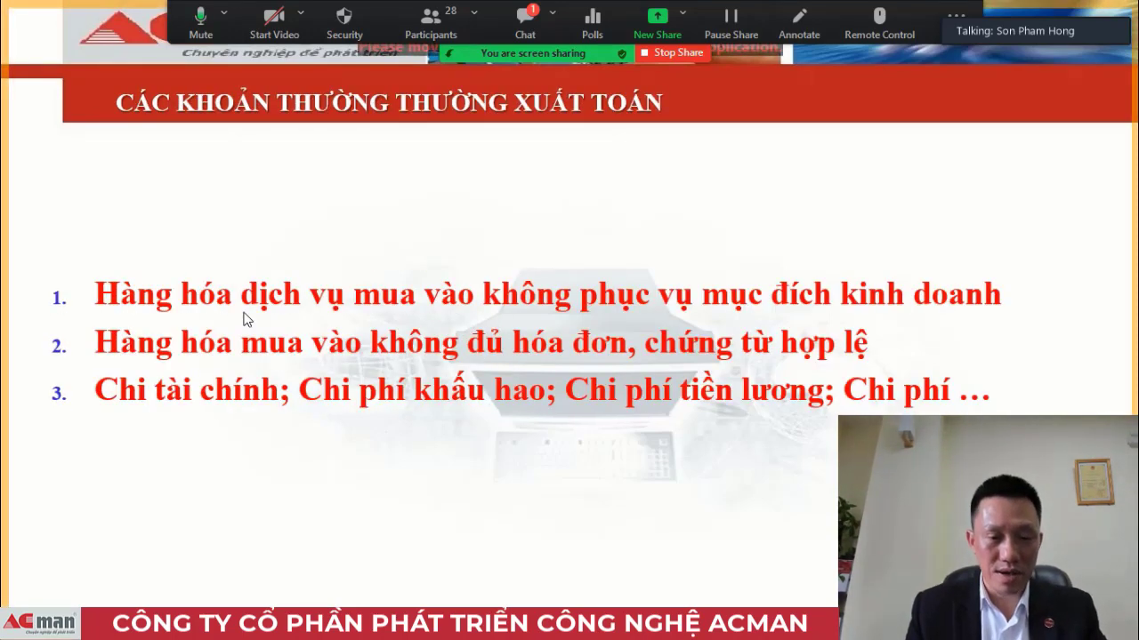
- Advance to the GIÁ VỐN slide, and switch the Zoom screen share from the slide show to the 02 HO SO QUYET TOAN THUE Excel workbook
key("Right")
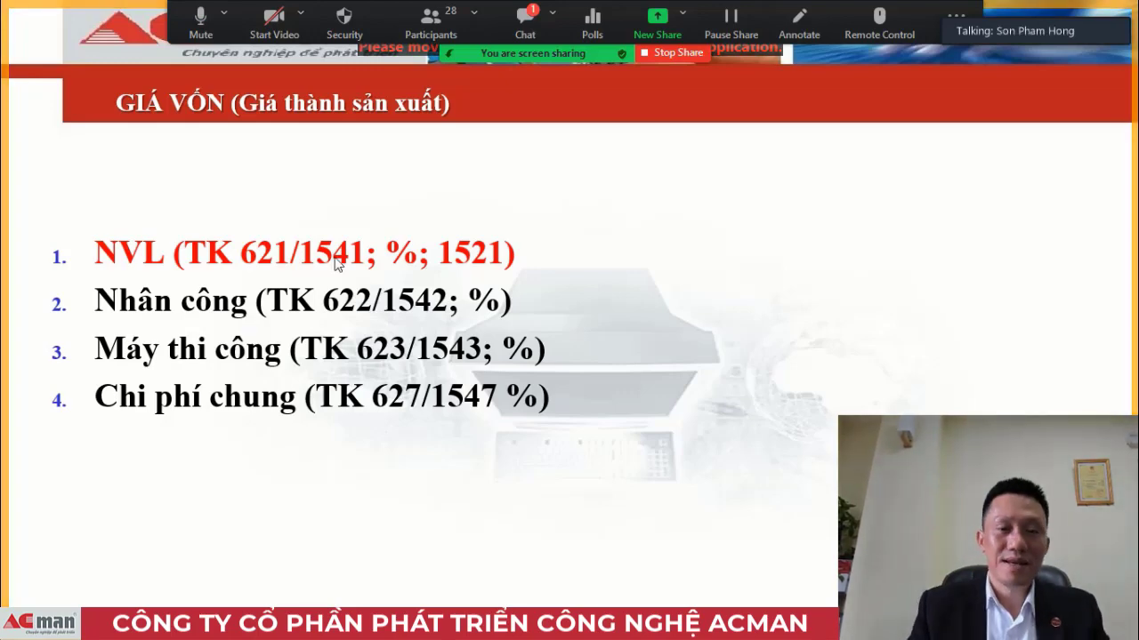
left_click(672, 52)
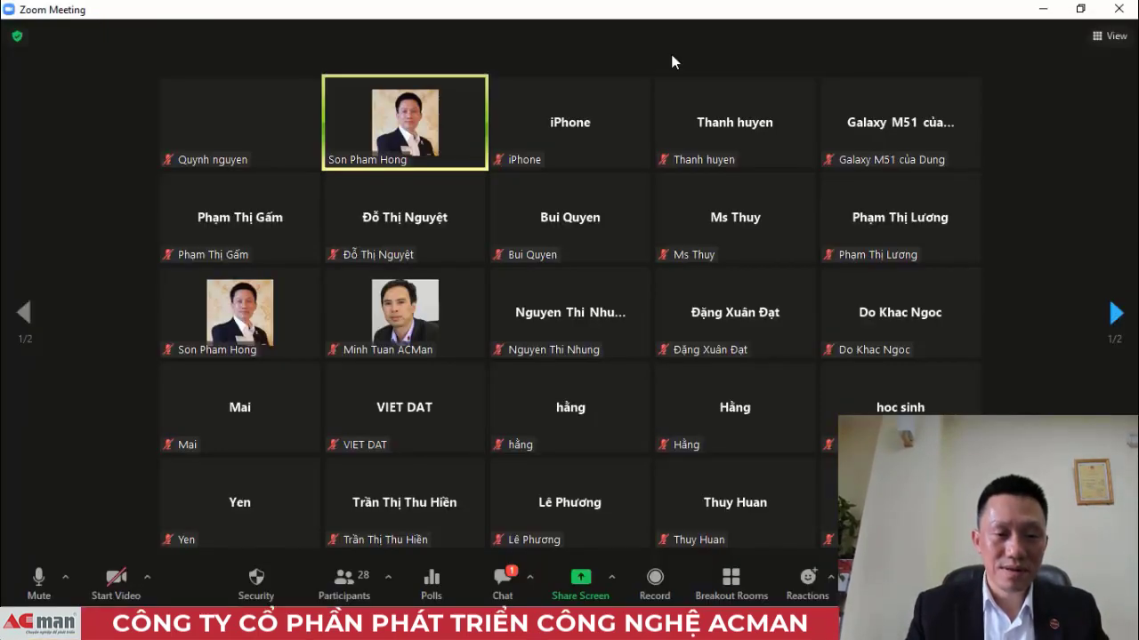
left_click(582, 583)
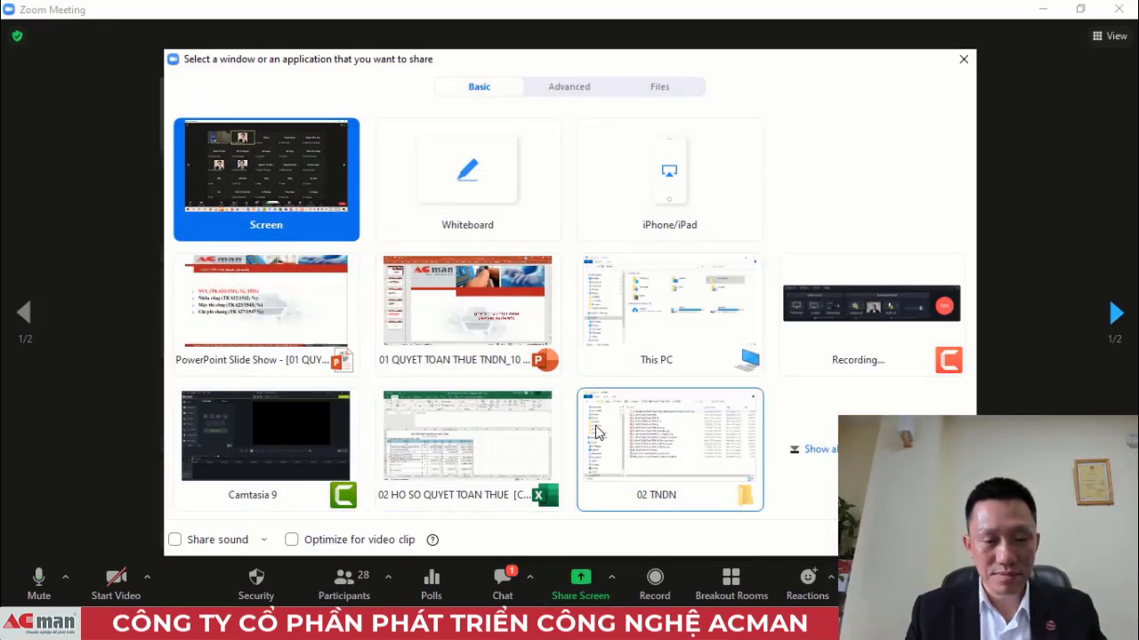
double_click(462, 468)
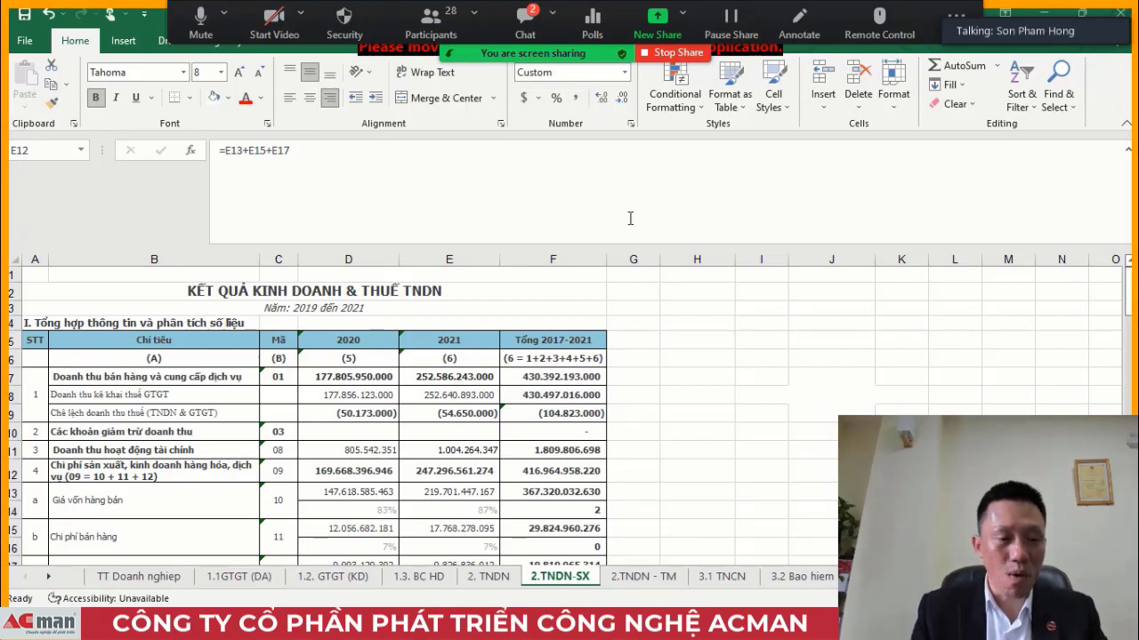
- Review the TT Doanh nghiep sheet, including the company details and the header of the accounting and tax document request form
left_click(141, 582)
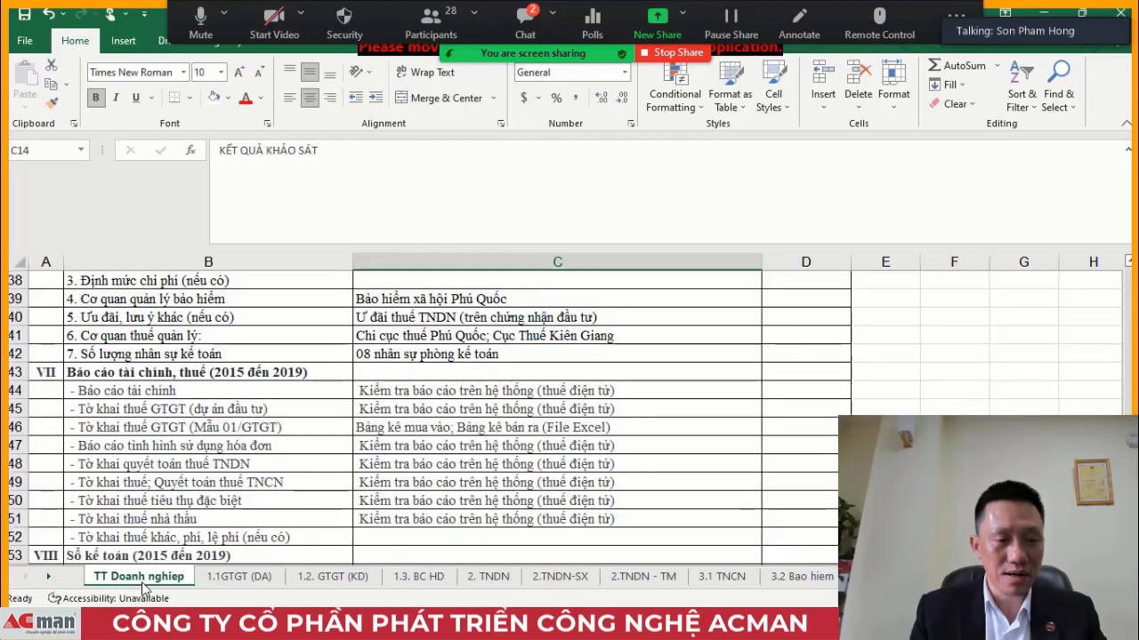
key("Up")
key("Up")
key("Up")
key("Up")
key("Up")
key("Up")
key("Up")
key("Up")
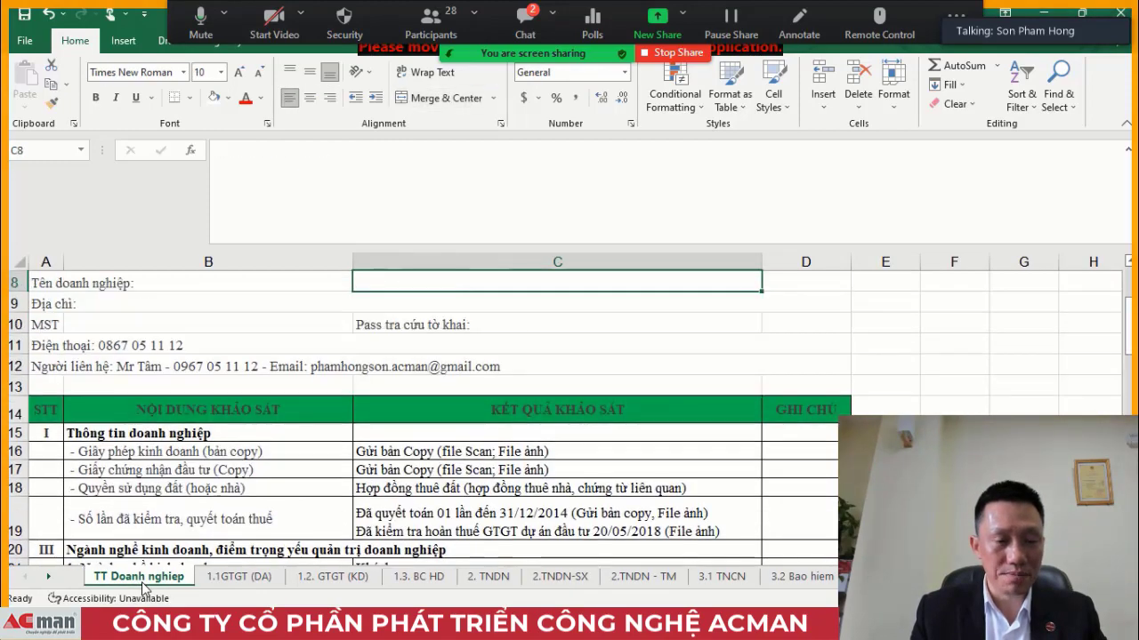
key("Down")
key("Down")
key("Down")
key("Down")
key("Down")
key("Down")
key("Down")
key("Down")
key("Down")
key("Down")
key("Down")
key("Down")
key("Down")
key("Down")
key("Down")
key("Down")
key("Down")
key("Down")
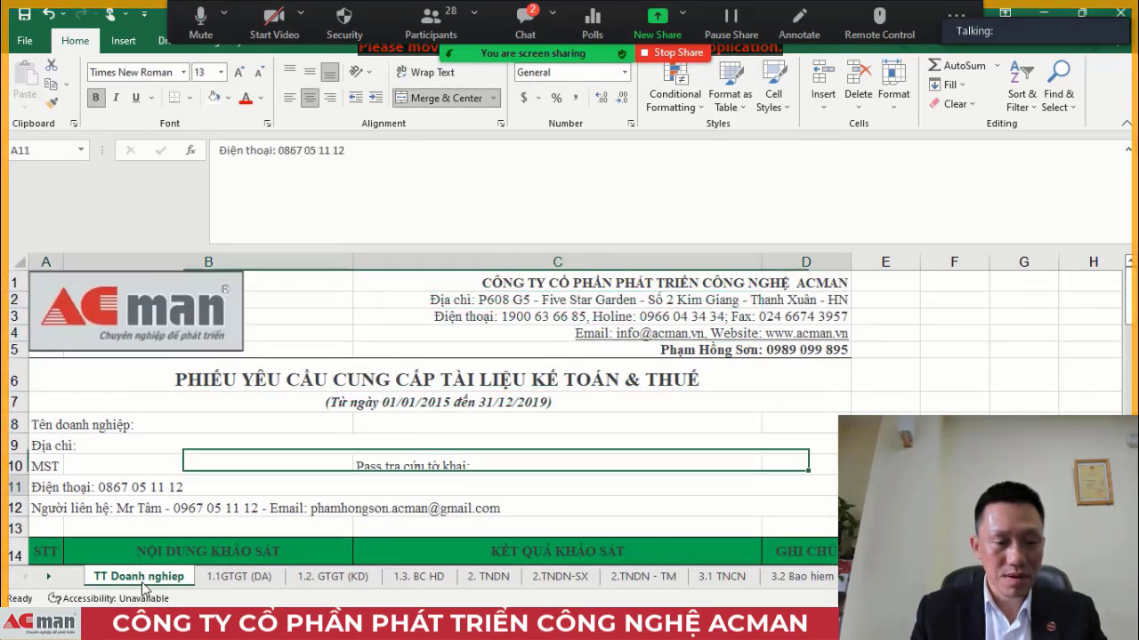
- Look over the 1.2. GTGT (KD) sheet and review the invoice usage summary on 1.3. BC HD up to its title
left_click(330, 578)
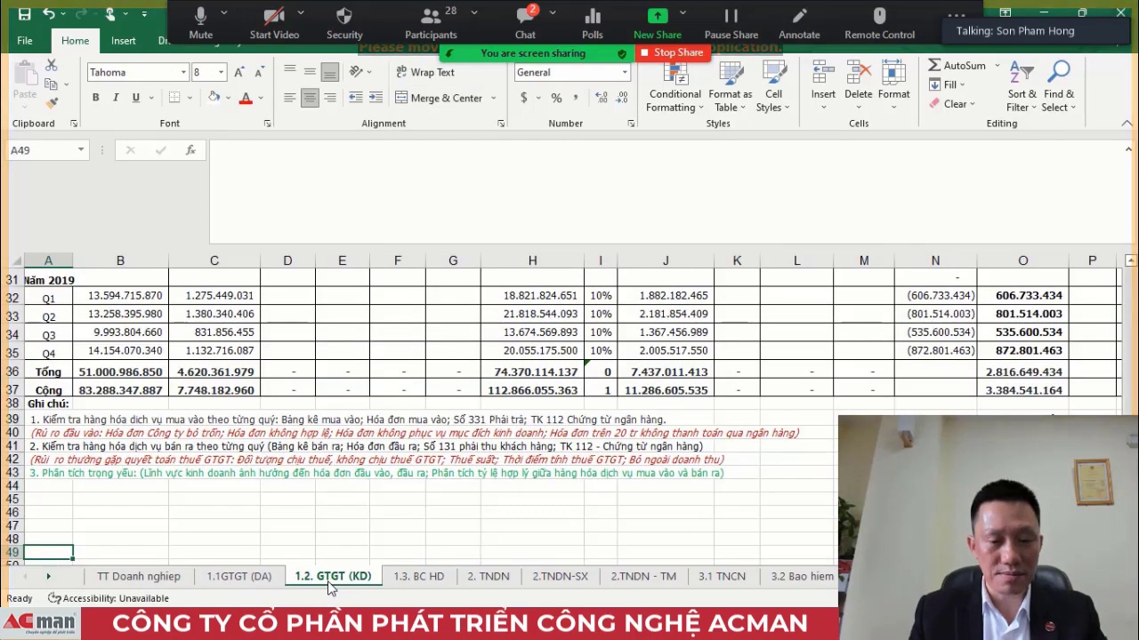
left_click(422, 580)
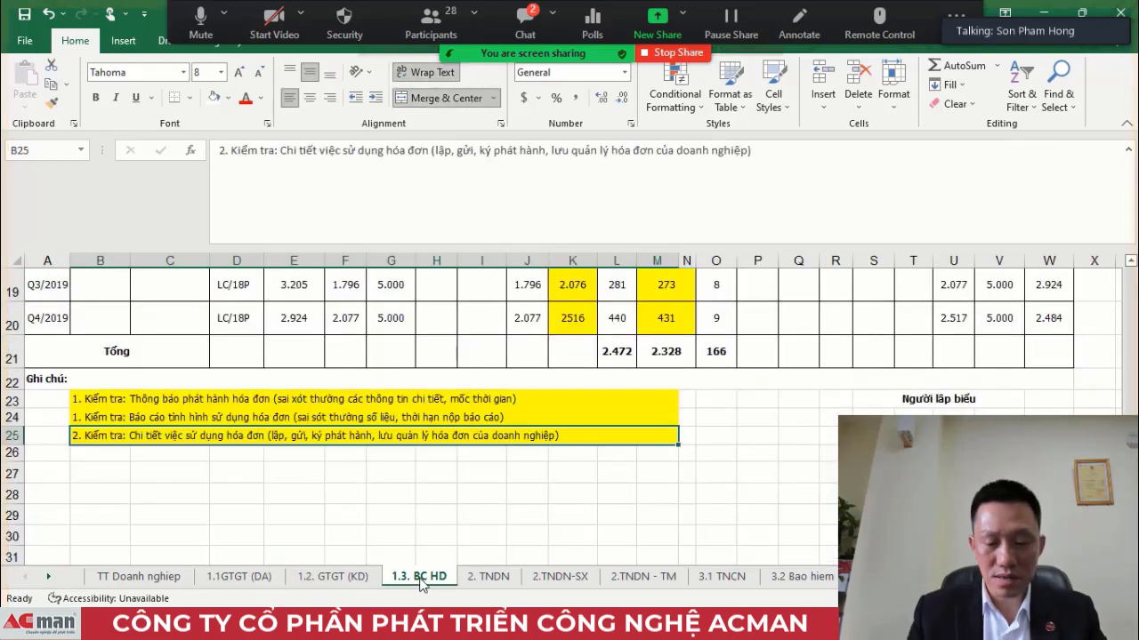
key("Up")
key("Up")
key("Up")
key("Up")
key("Up")
key("Up")
key("Up")
key("Up")
key("Up")
key("Up")
key("Up")
key("Up")
key("Up")
key("Up")
key("Up")
key("Up")
key("Up")
key("Up")
key("Up")
key("Up")
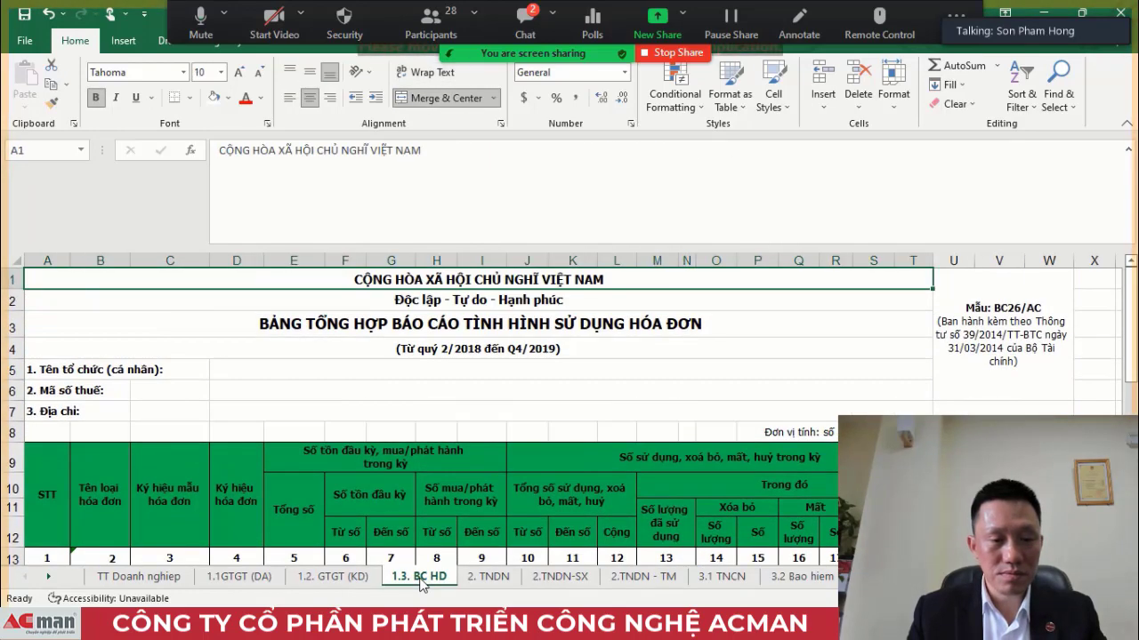
- Look at the 2. TNDN sheet and examine the VAT-declared revenue row for 2020 and 2021 on the 2.TNDN-SX sheet
left_click(503, 579)
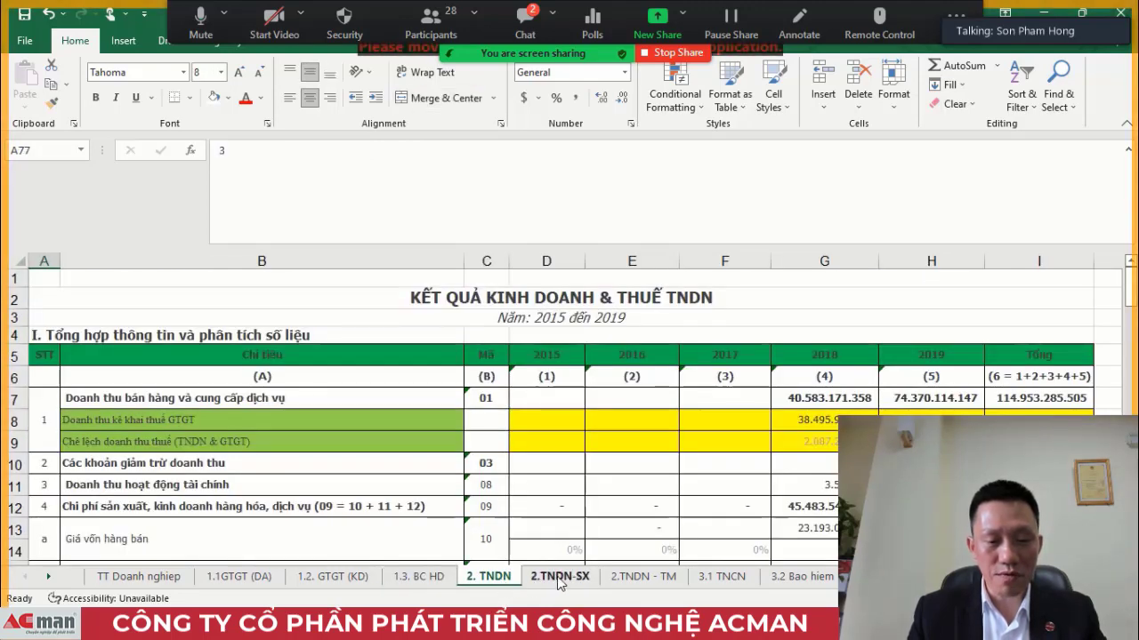
left_click(559, 579)
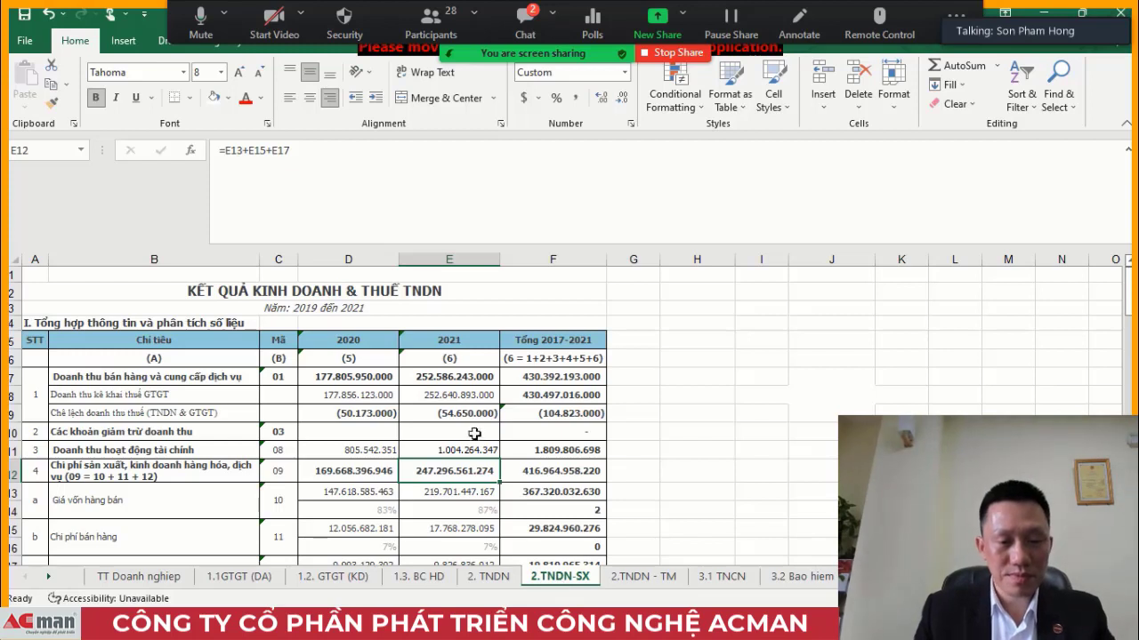
left_click(466, 394)
key("Left")
key("Right")
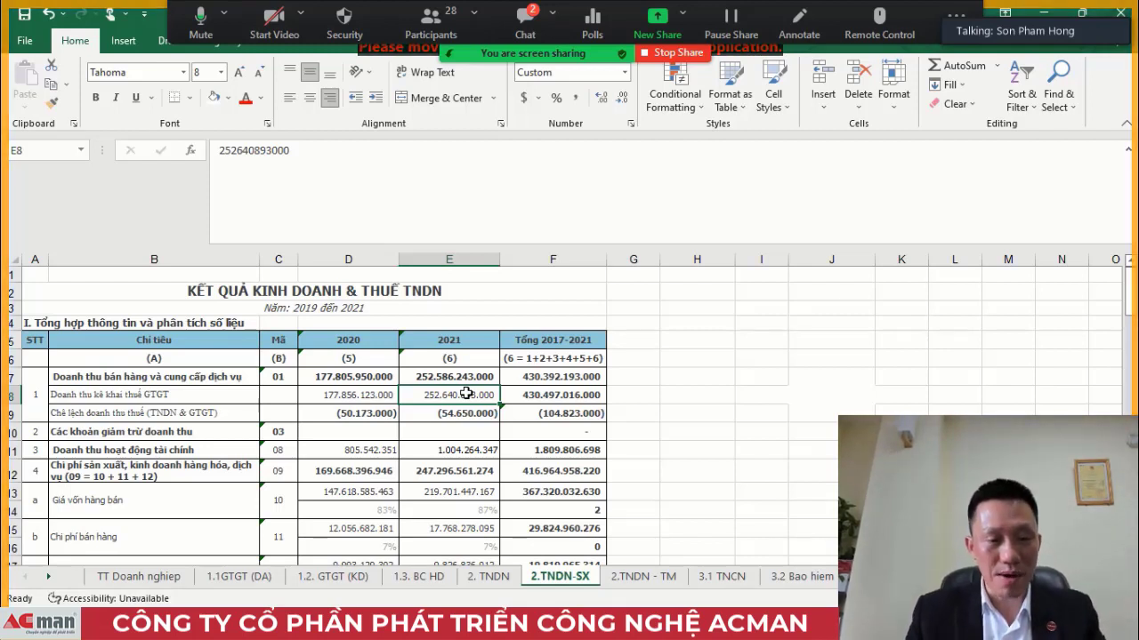
key("Left")
key("Left")
key("Left")
key("Right")
key("Right")
key("Right")
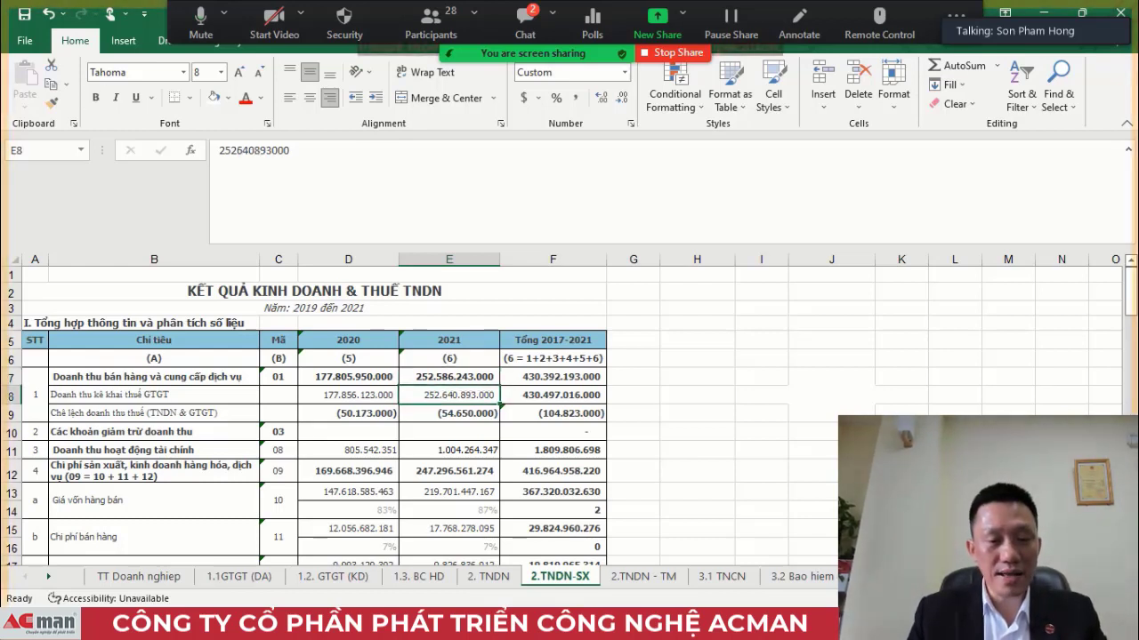
- Check the TNDN and GTGT revenue difference for 2021 against the 2021 sales revenue and the 2020 difference
left_click(449, 413)
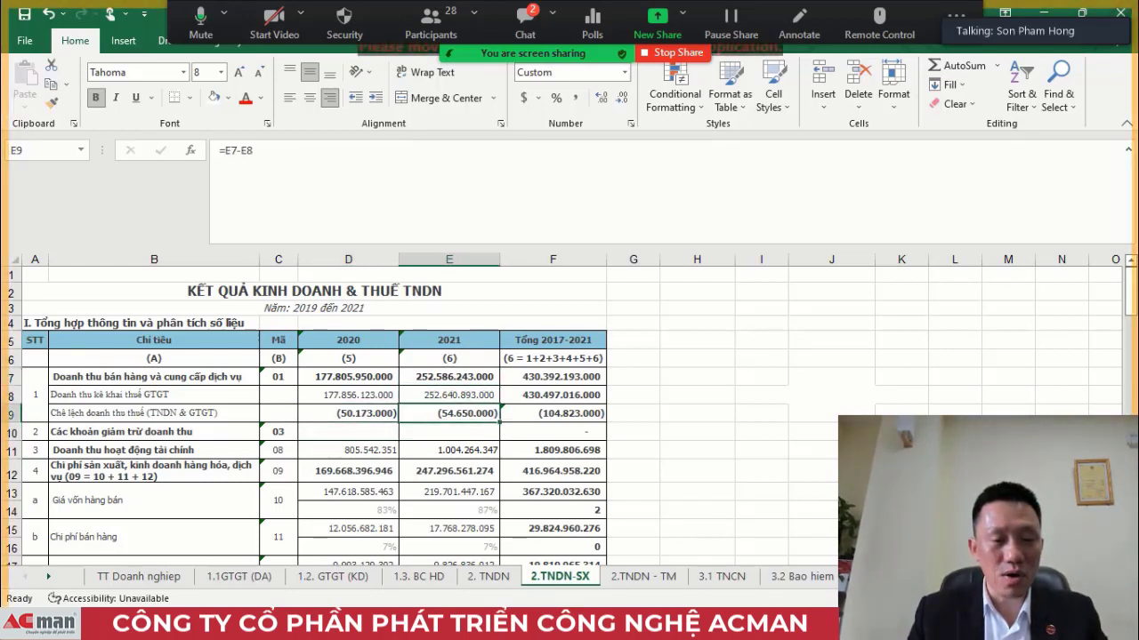
left_click(449, 377)
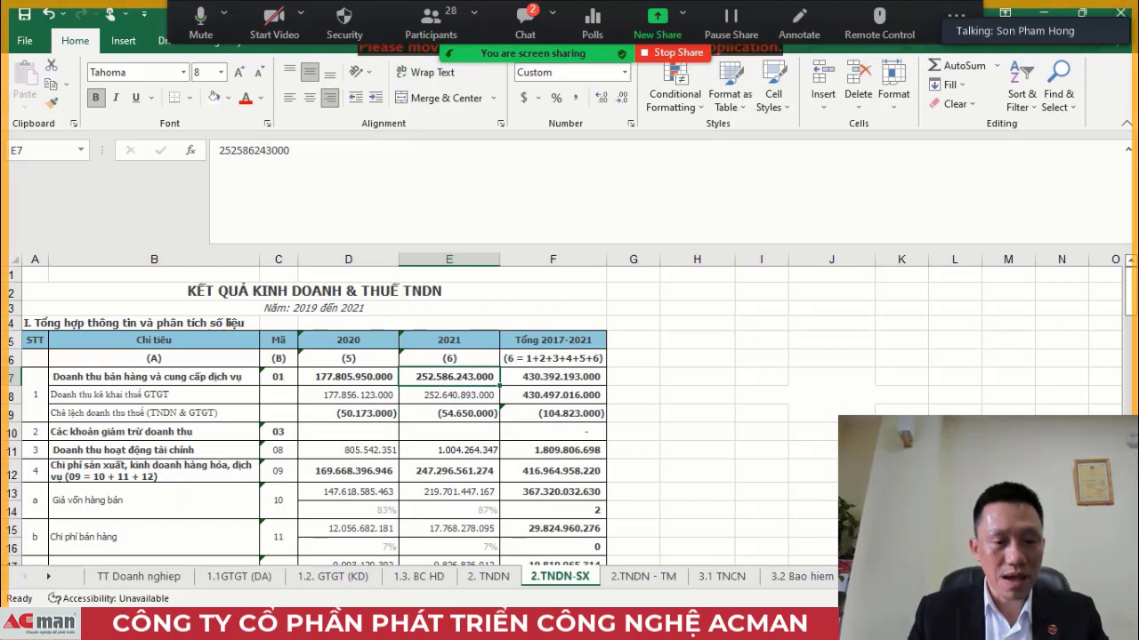
left_click(449, 413)
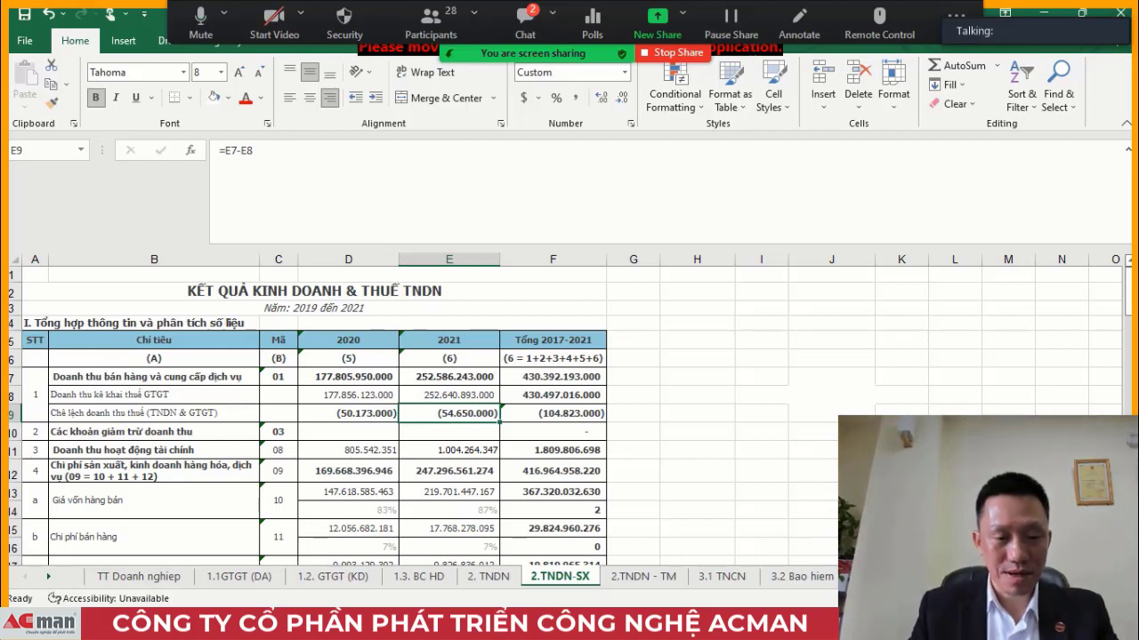
key("Left")
key("Right")
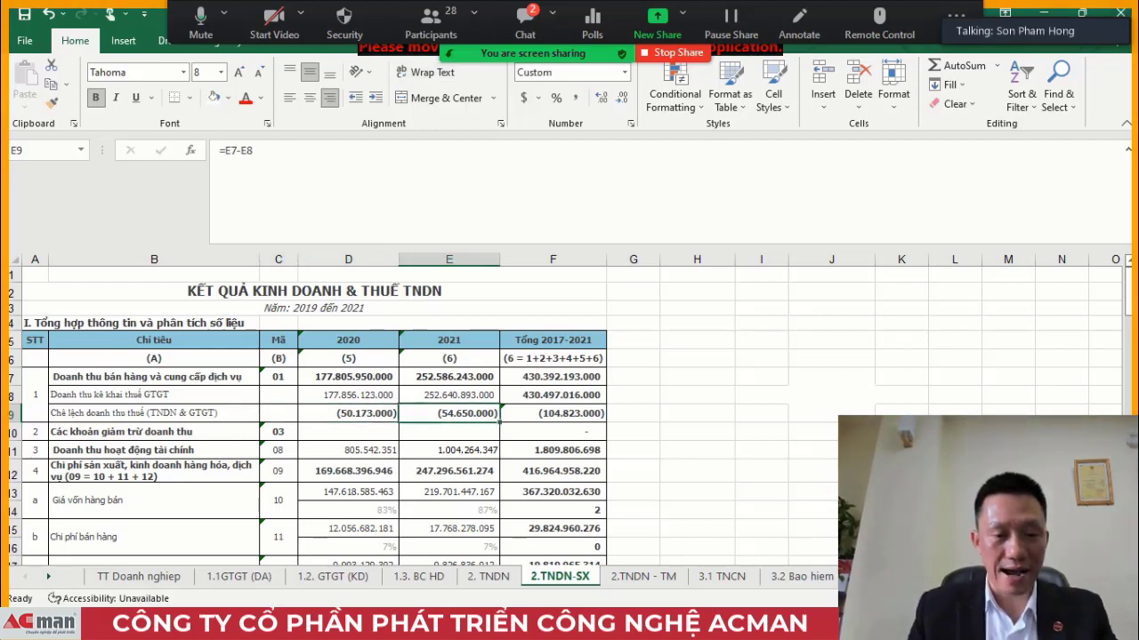
- Compare the sales and service revenue of 2020 with that of 2021
key("Up")
key("Up")
left_click(348, 376)
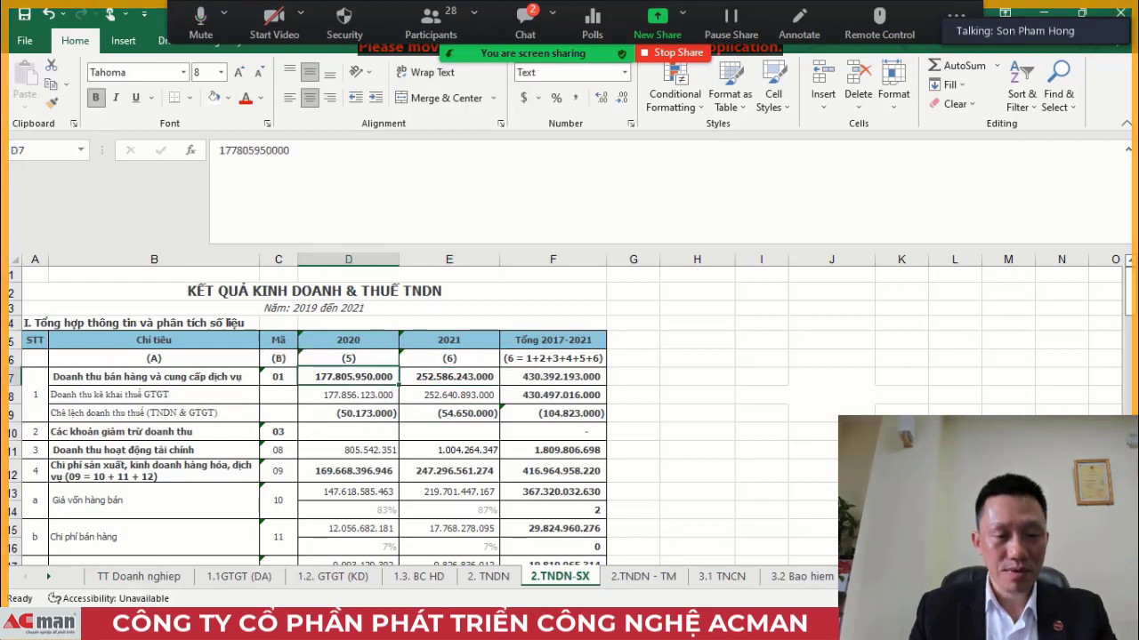
key("Right")
key("Left")
key("Right")
key("Left")
key("Right")
key("Left")
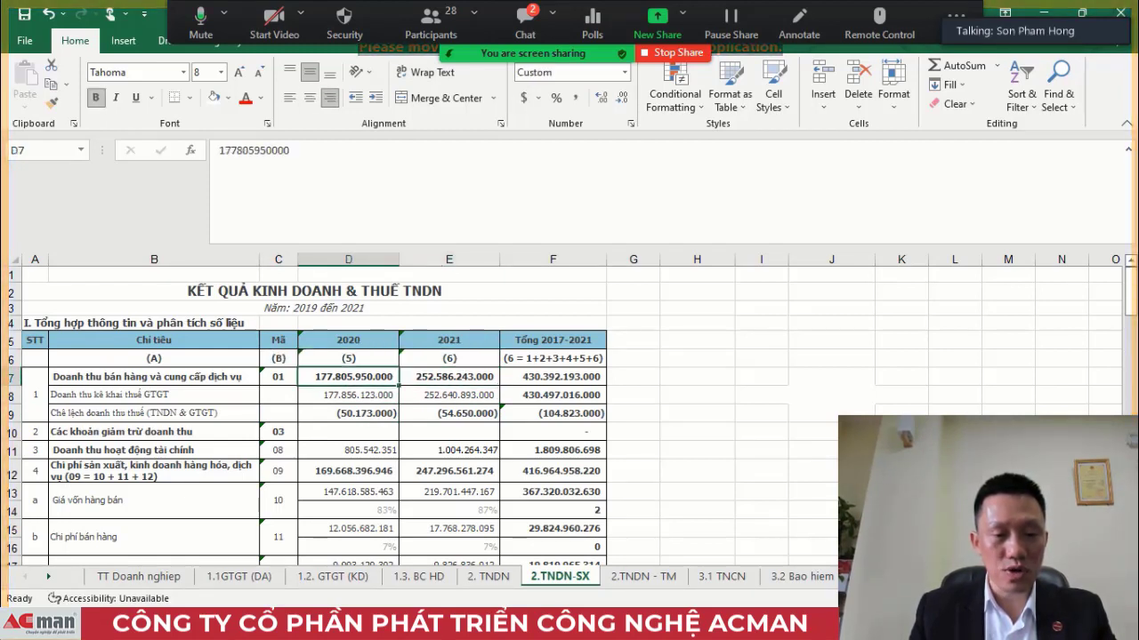
key("Right")
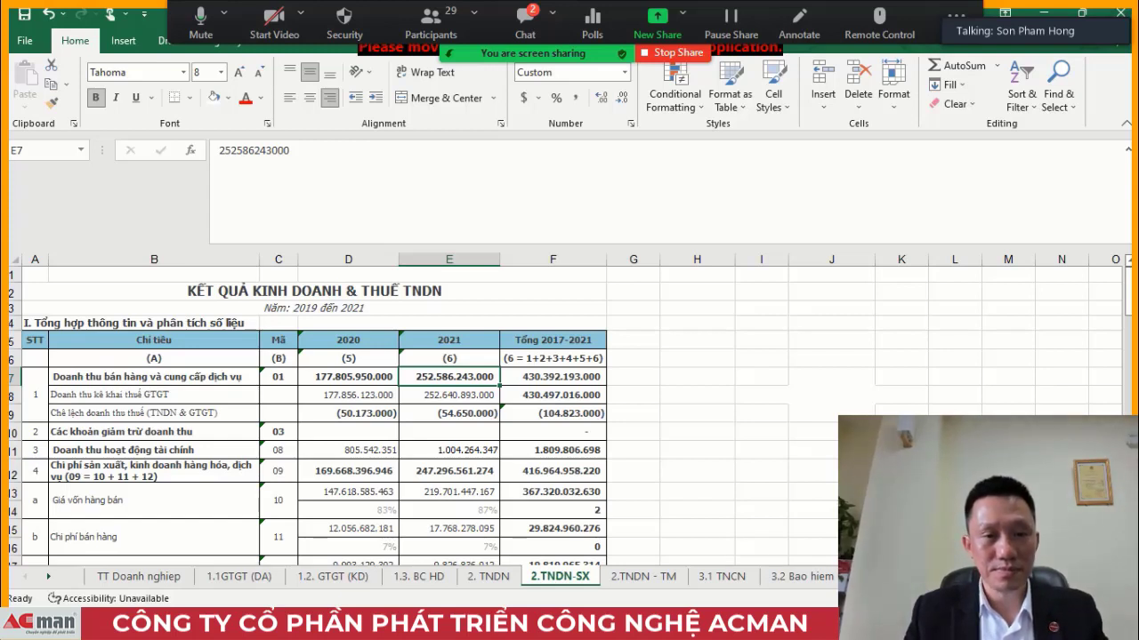
- Examine the financial activity revenue row for 2020 and 2021, and check the formula for total 2021 production and business costs
key("Down")
key("Down")
key("Down")
key("Down")
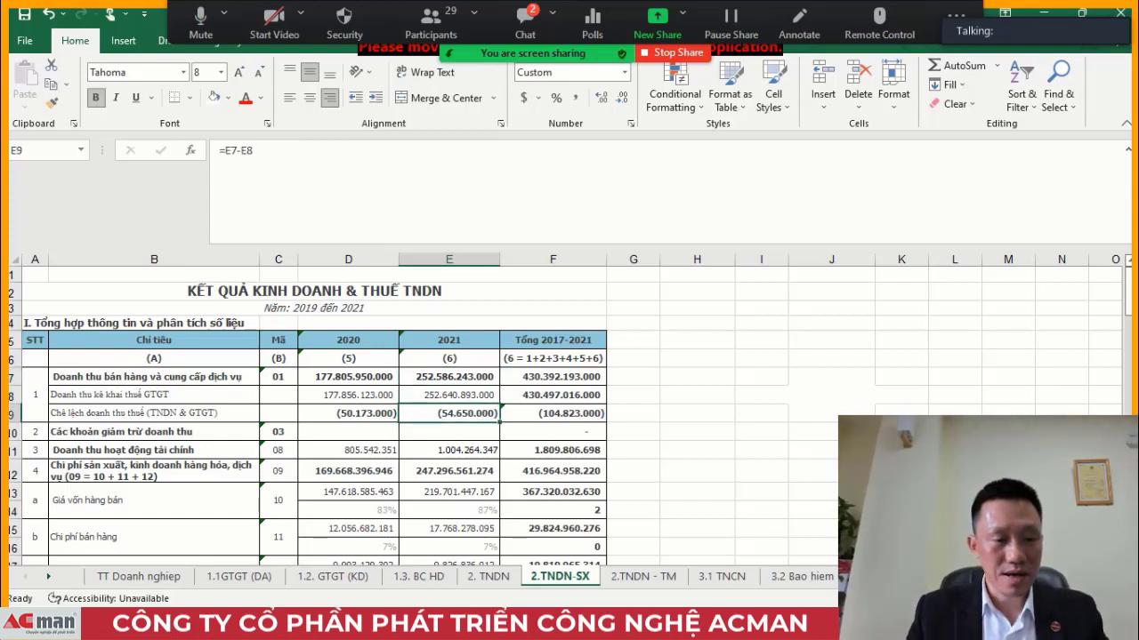
key("Left")
key("Left")
key("Left")
key("Right")
key("Right")
key("Right")
key("Right")
key("Left")
key("Left")
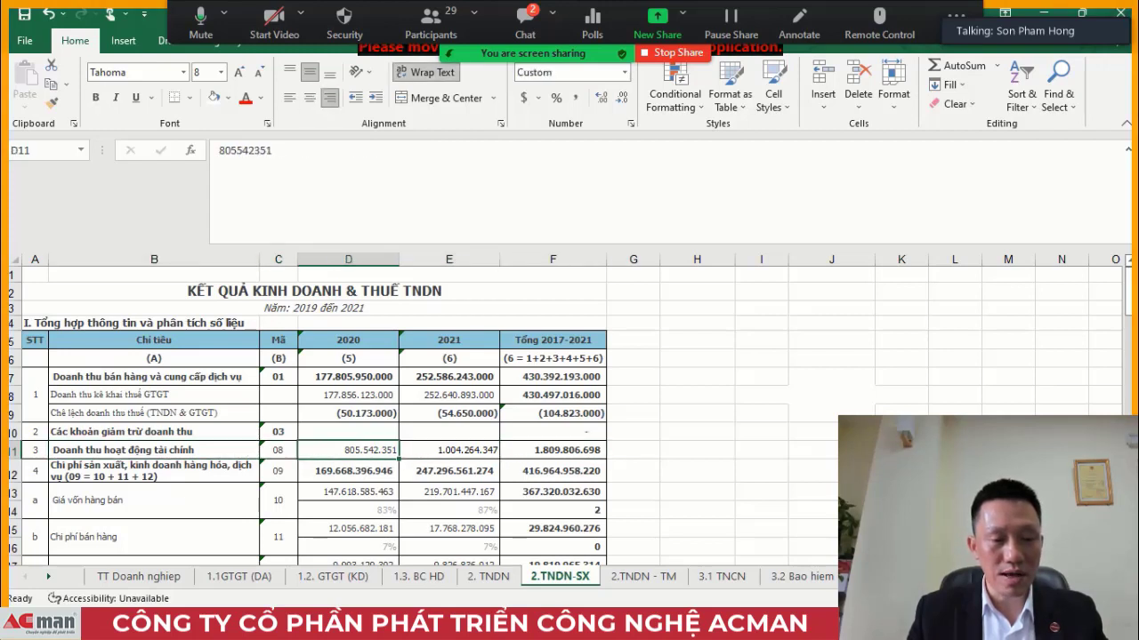
key("Right")
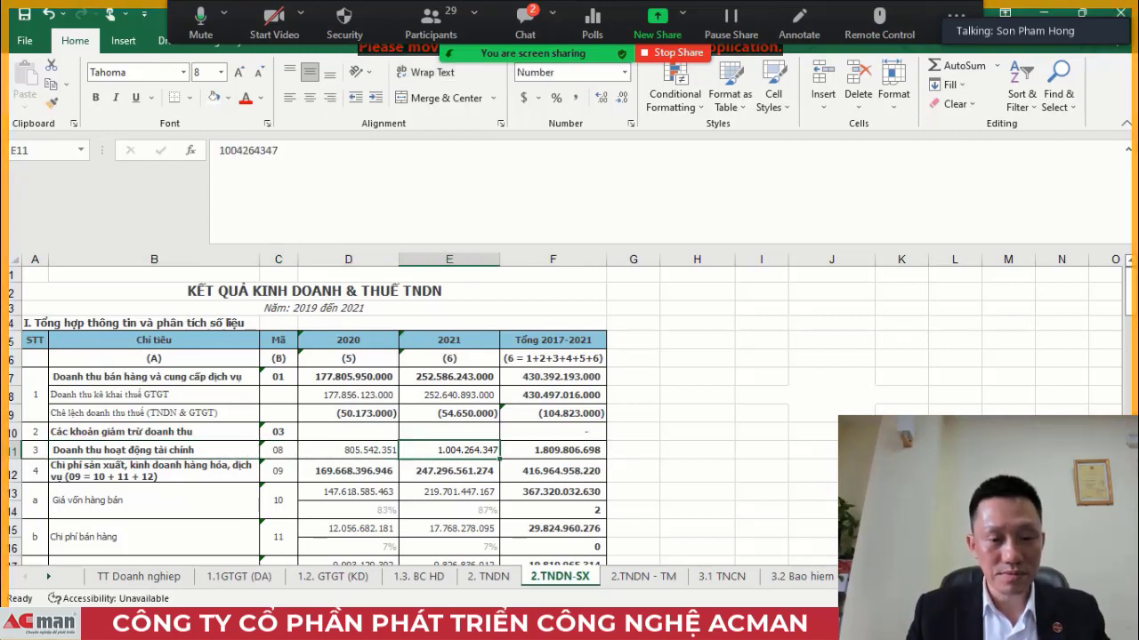
key("Left")
key("Right")
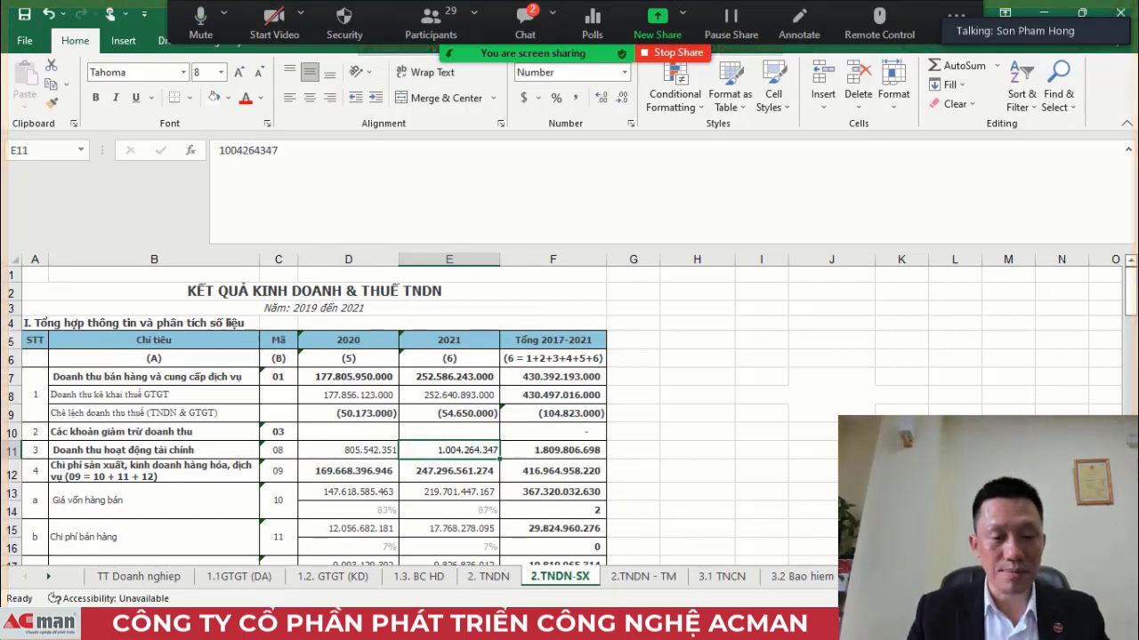
key("Down")
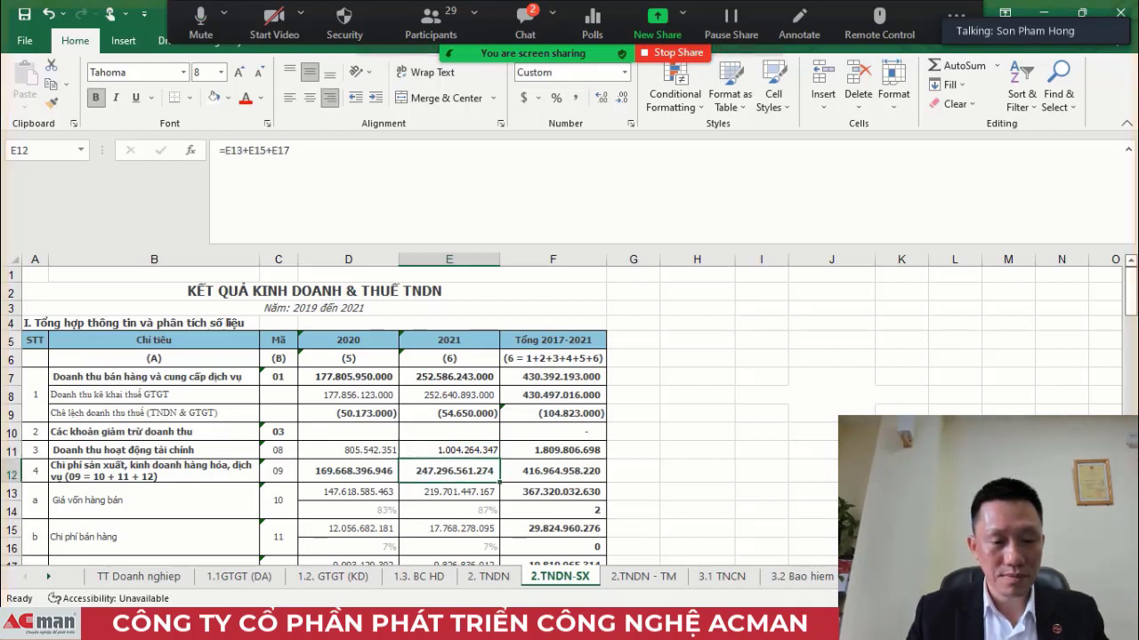
key("Up")
key("Left")
key("Left")
key("Left")
key("Left")
key("Right")
key("Right")
key("Right")
key("Right")
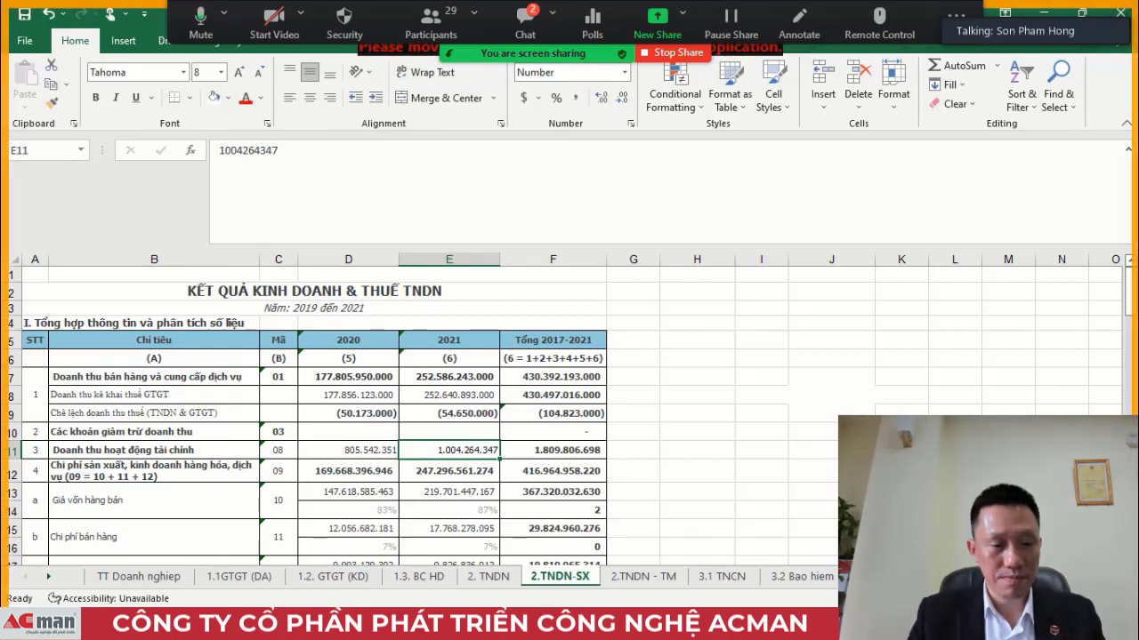
- Compare the cost of goods sold (Giá vốn hàng bán) for 2020 and 2021, and return to the 2021 financial activity revenue
key("Down")
key("Down")
key("Left")
key("Left")
key("Left")
key("Right")
key("Right")
key("Right")
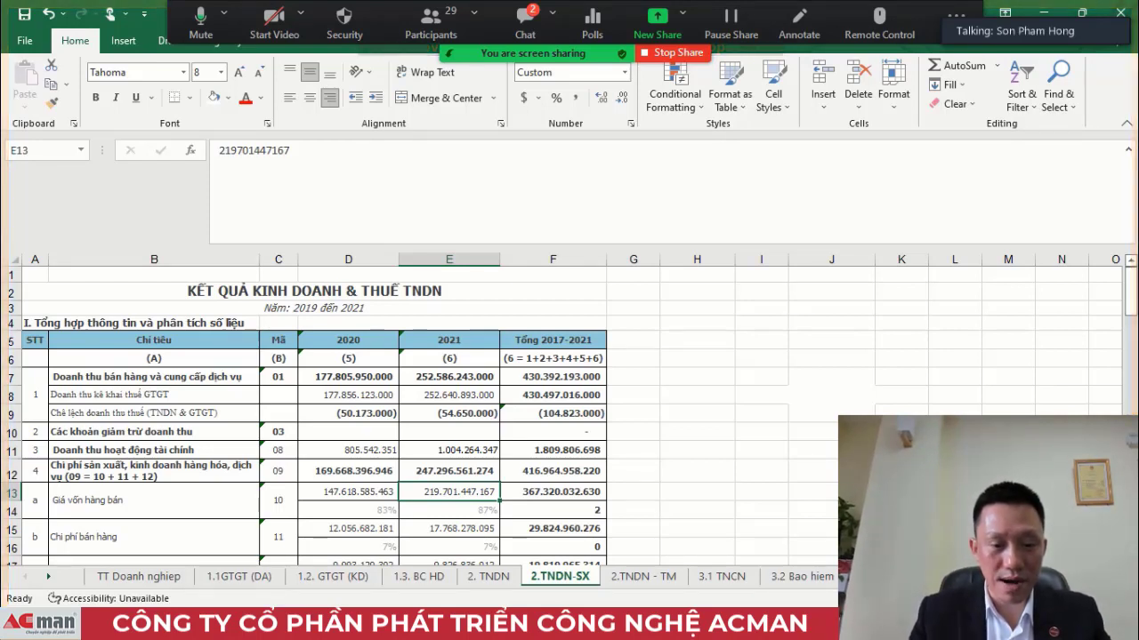
key("Left")
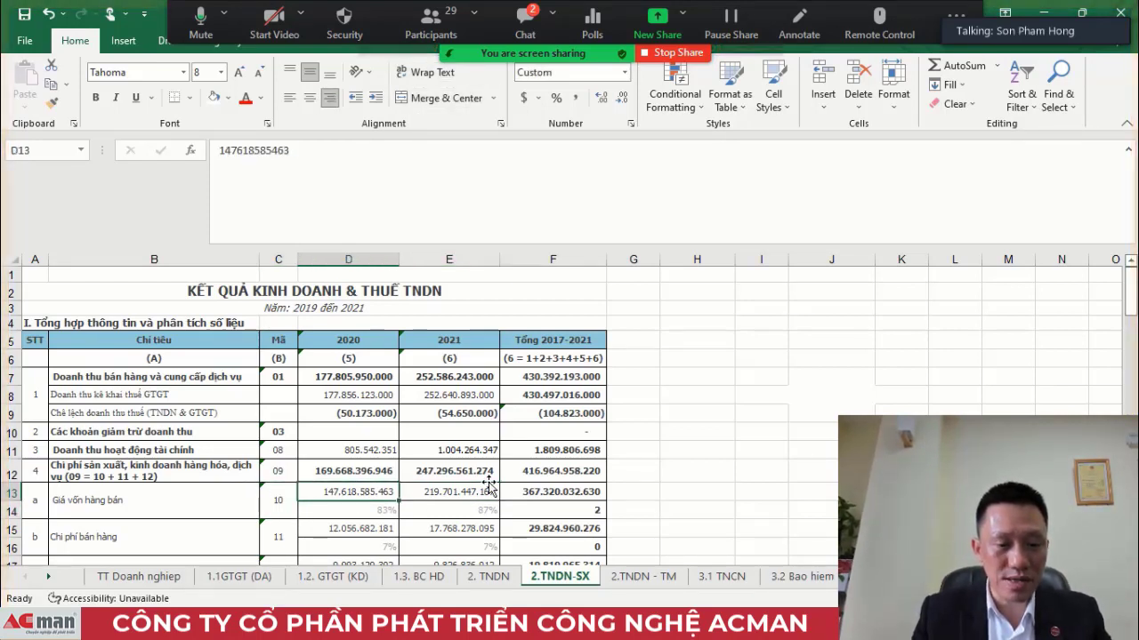
left_click(489, 485)
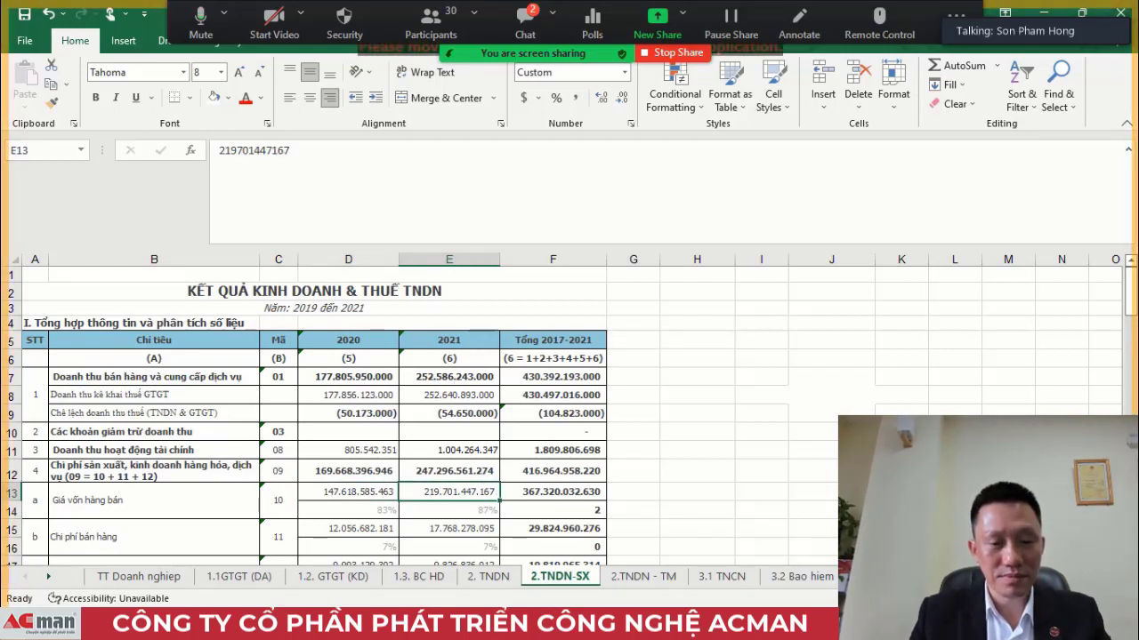
left_click(348, 491)
left_click(449, 491)
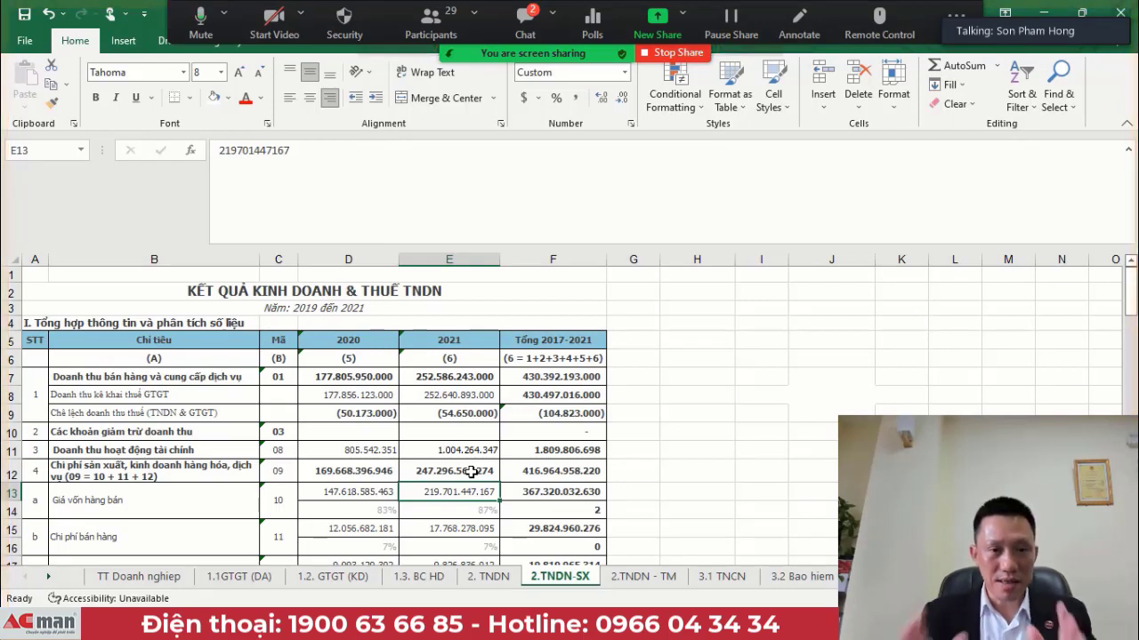
key("Left")
key("Left")
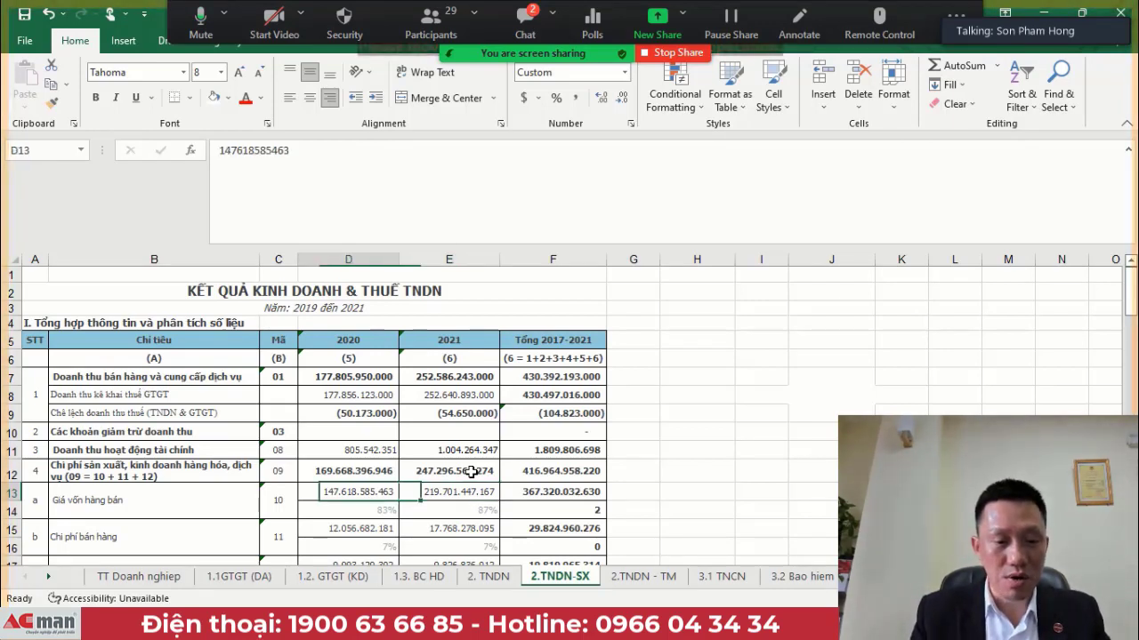
key("Right")
key("Right")
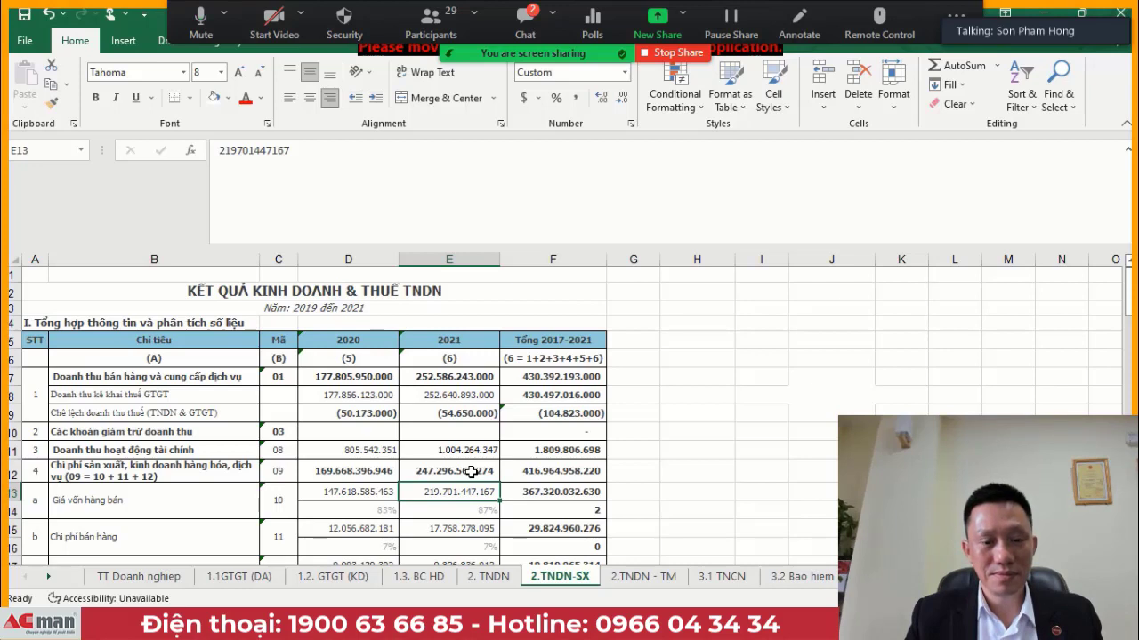
key("Down")
key("Up")
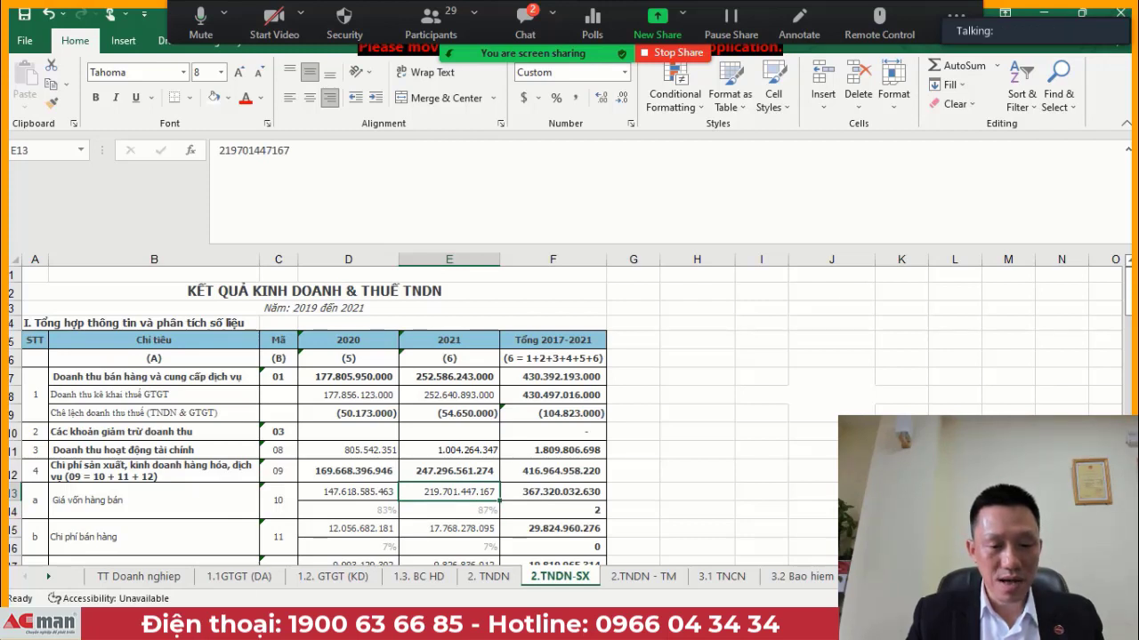
key("Up")
key("Up")
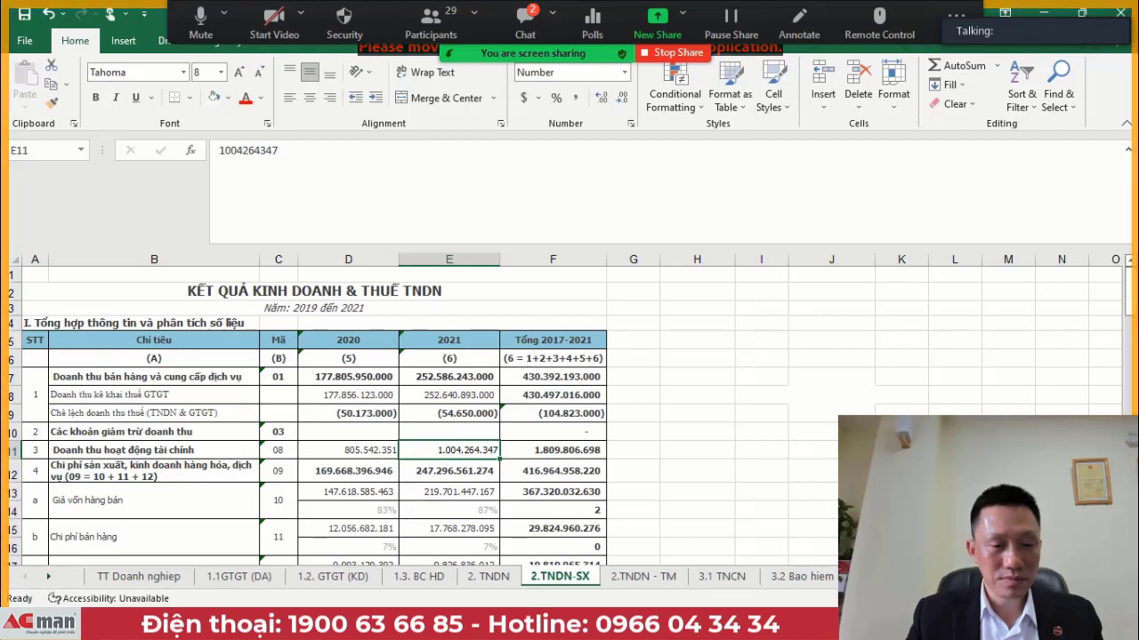
- Compare the cost-of-goods-sold percentage of sales revenue for 2020 and 2021
key("Down")
key("Up")
key("Up")
key("Down")
key("Down")
key("Down")
key("Down")
key("Left")
key("Right")
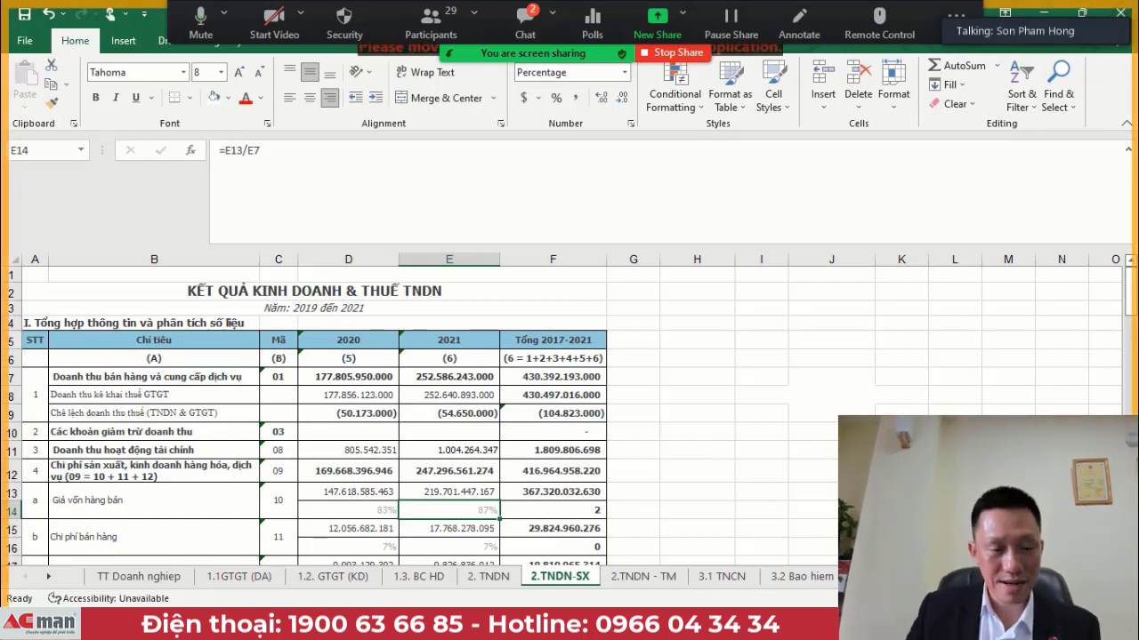
- Check the 2021 cost of goods sold (Giá vốn hàng bán) against its revenue percentage and the 2020 amount
left_click(449, 492)
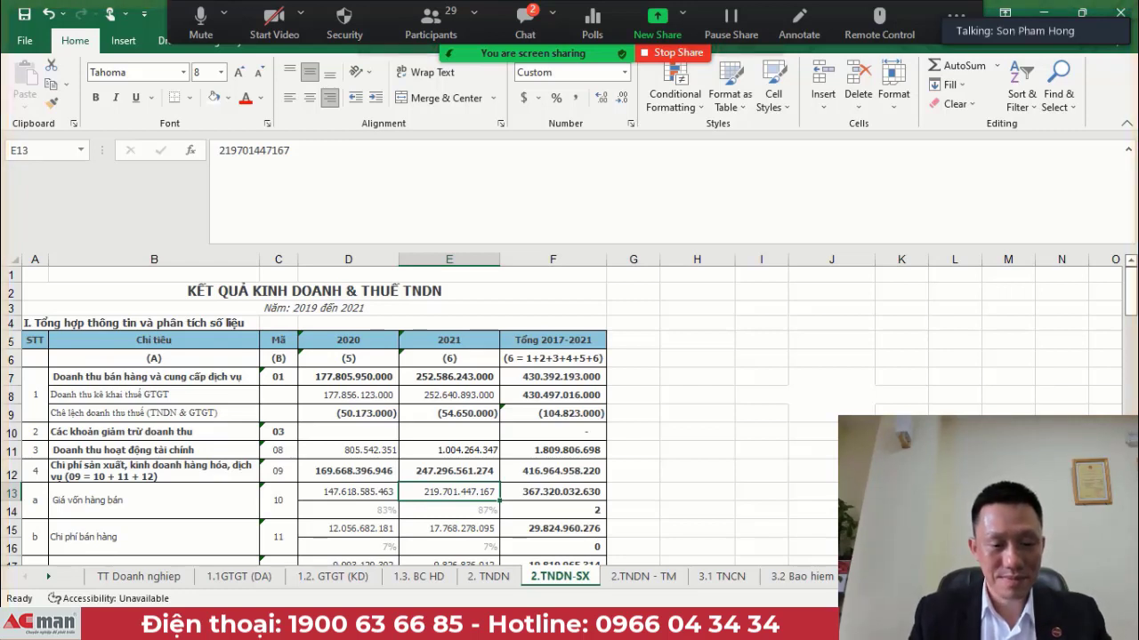
key("Up")
key("Down")
key("Down")
key("Left")
key("Right")
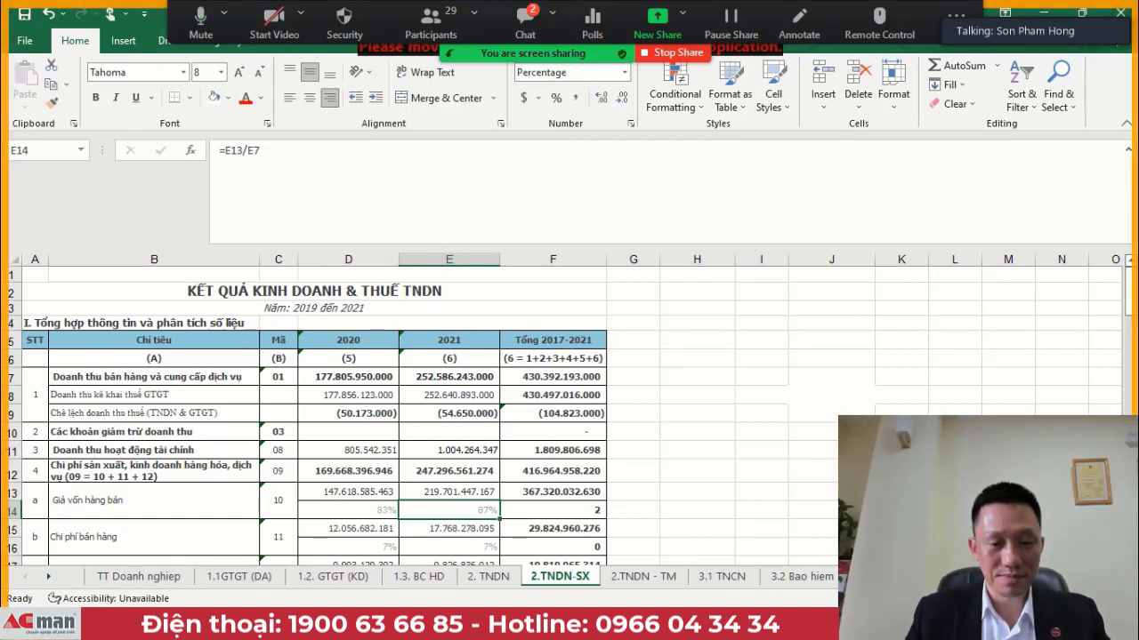
left_click(449, 492)
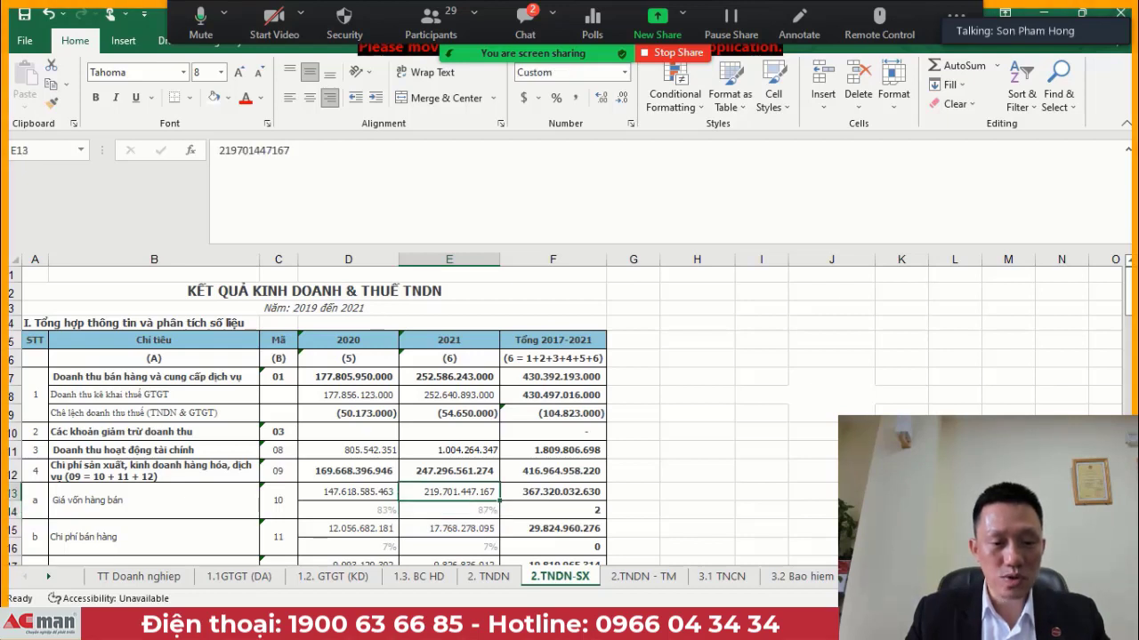
left_click(450, 510)
left_click(450, 492)
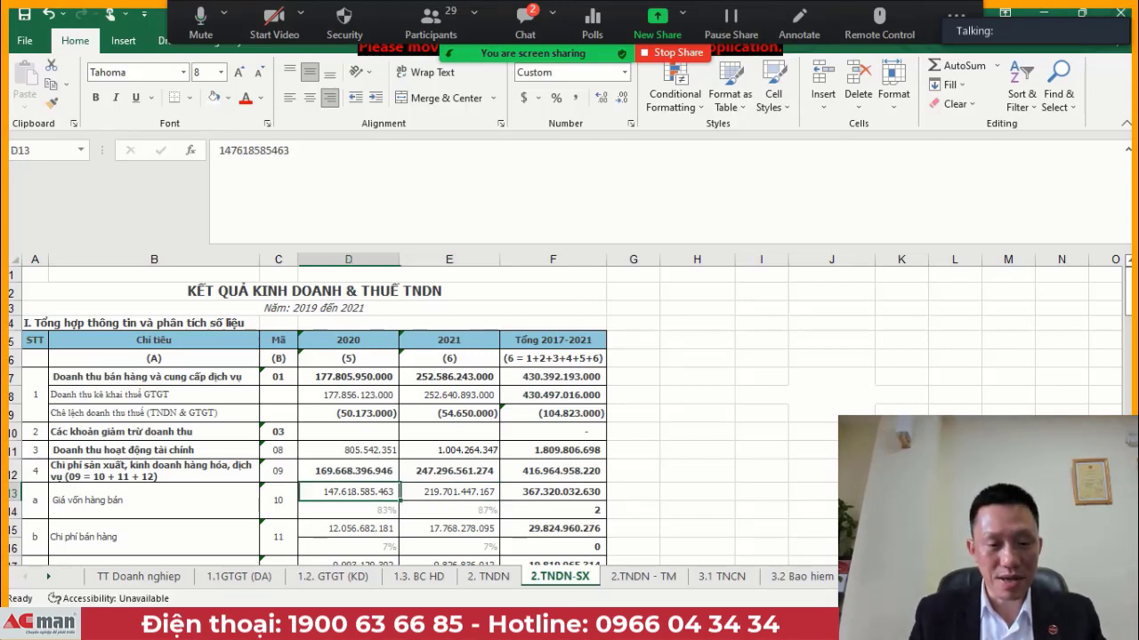
left_click(449, 510)
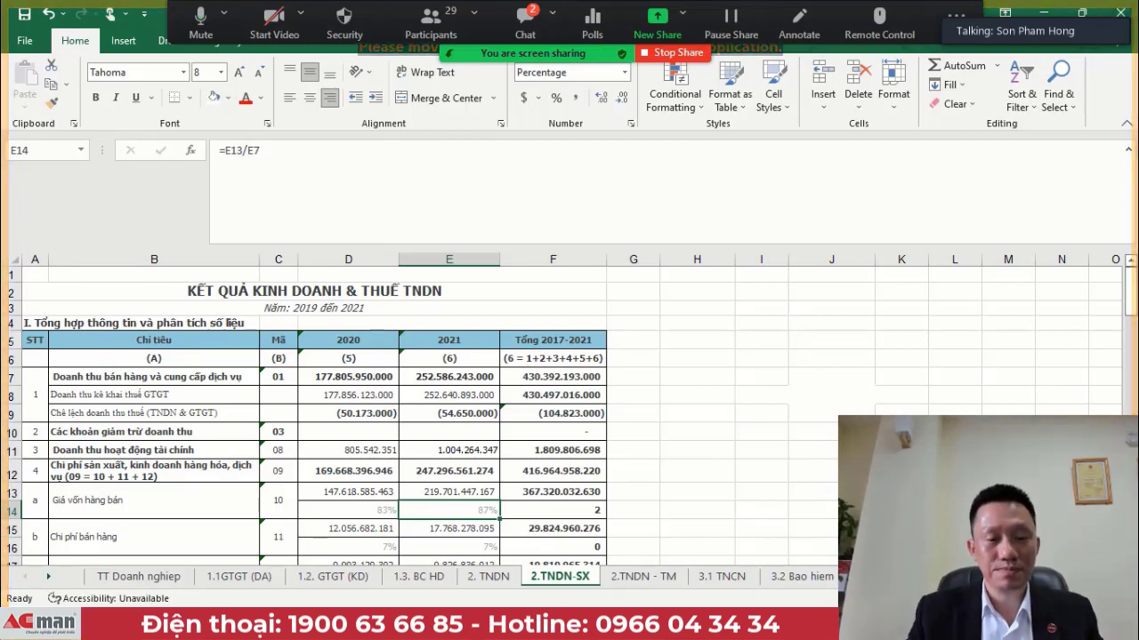
- Look through the 2021 selling expense and business management expense rows with their revenue percentages
left_click(449, 528)
left_click(449, 546)
key("Down")
key("Down")
key("Down")
key("Down")
key("Down")
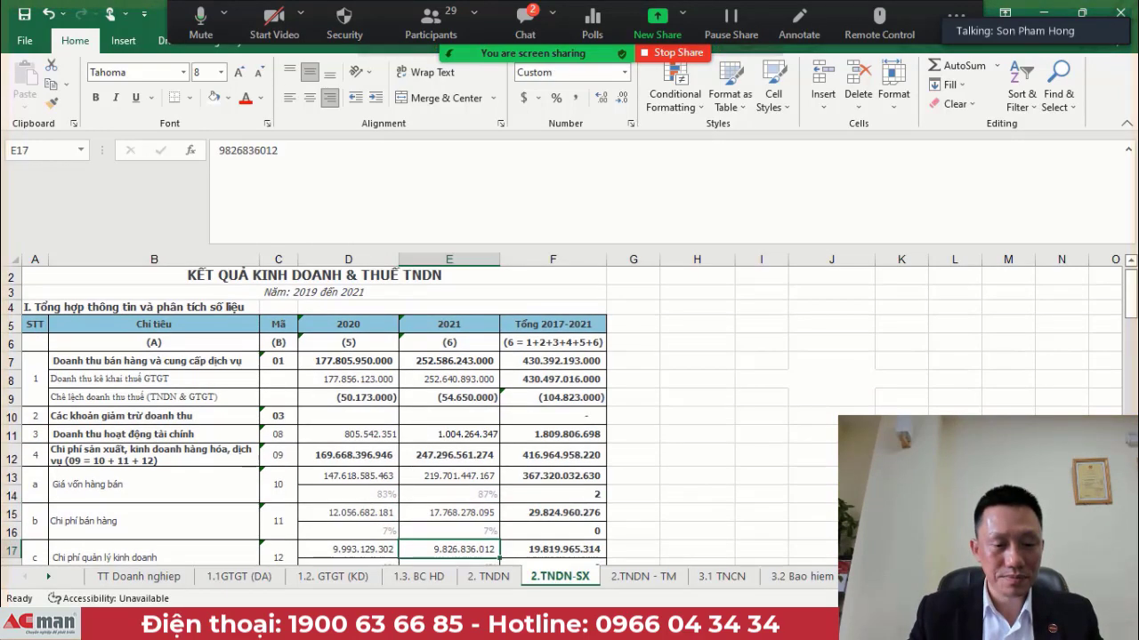
key("Down")
- Return to the selling expense row (Chi phí bán hàng) and check its 2020 and 2021 percentage formulas
key("Up")
key("Up")
key("Up")
key("Up")
key("Up")
key("Up")
key("Up")
key("Left")
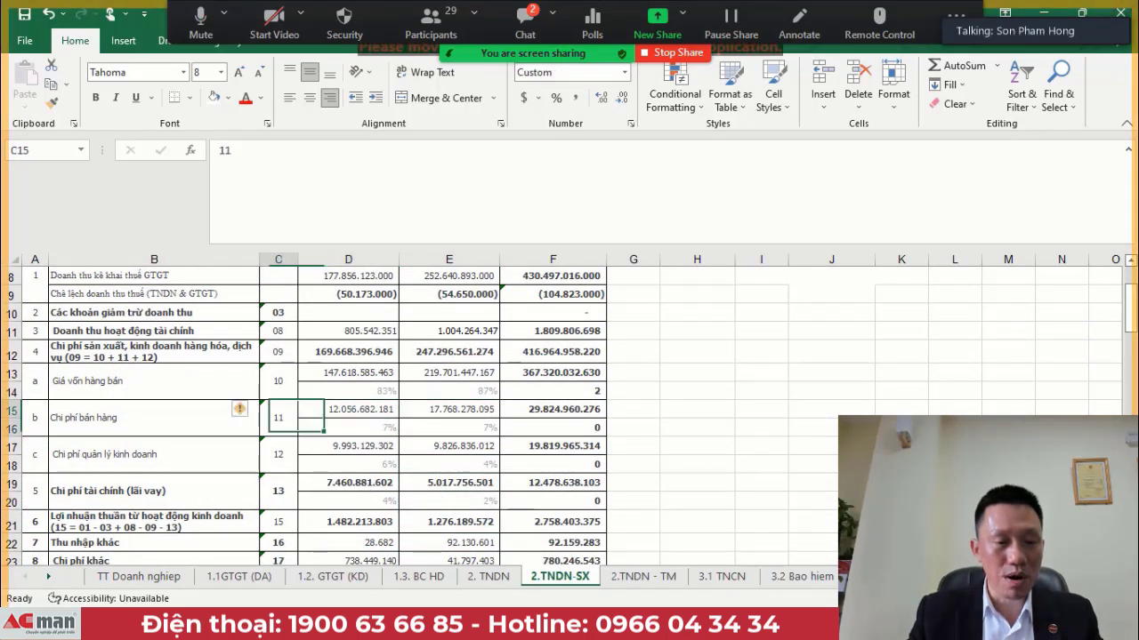
key("Down")
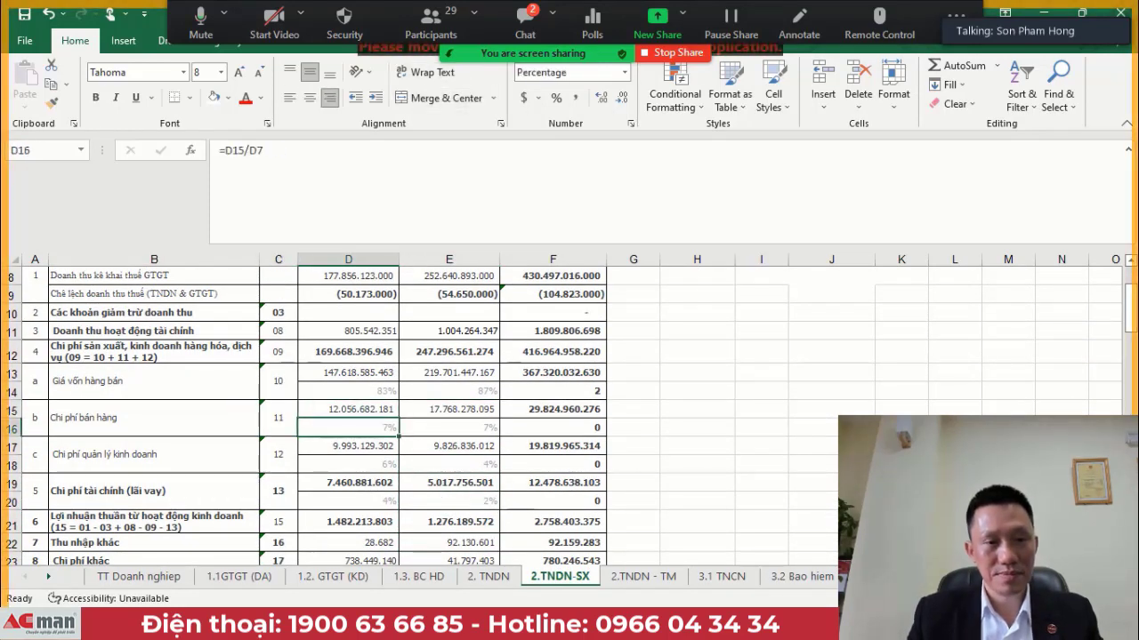
key("Right")
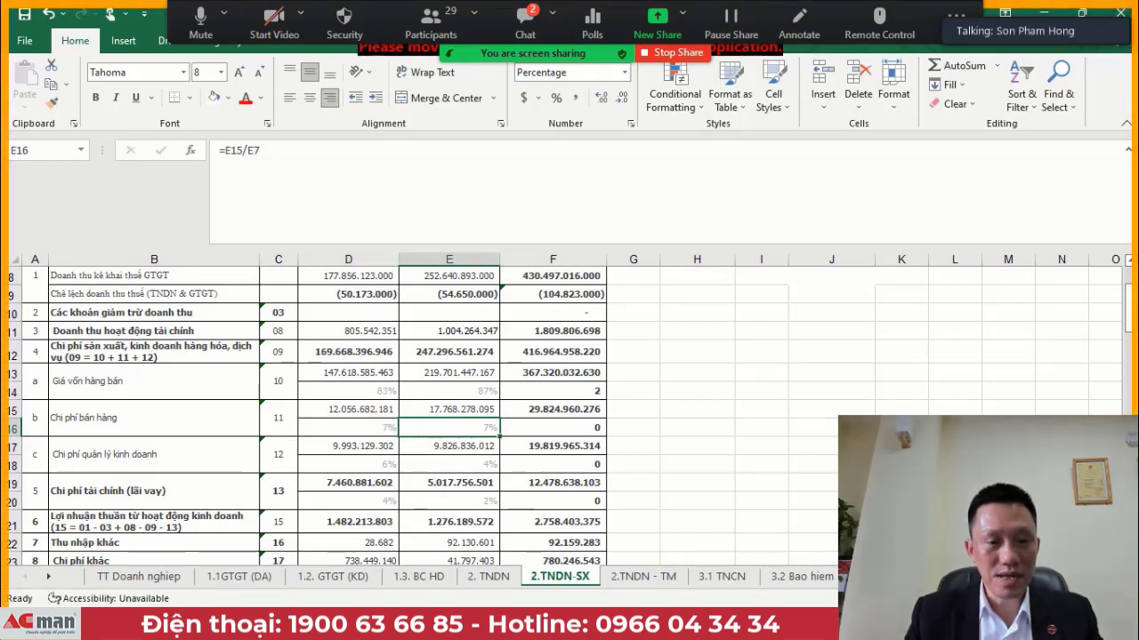
- Compare the 2021 selling expense percentage with the 2020 percentage
key("Down")
key("Up")
key("Up")
key("Down")
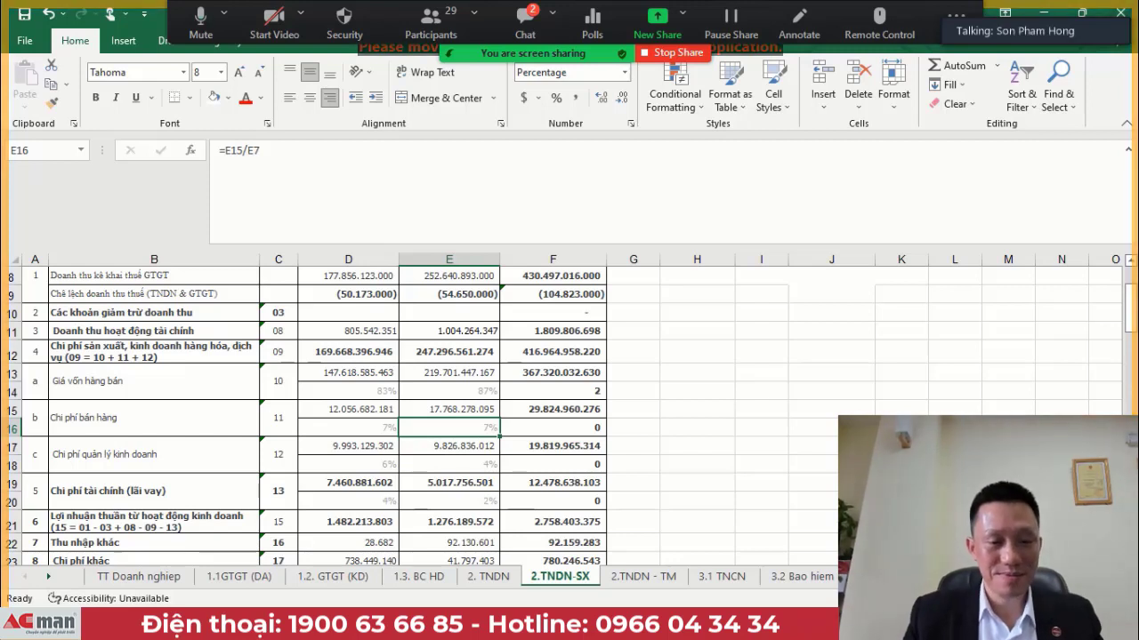
left_click(348, 428)
left_click(449, 428)
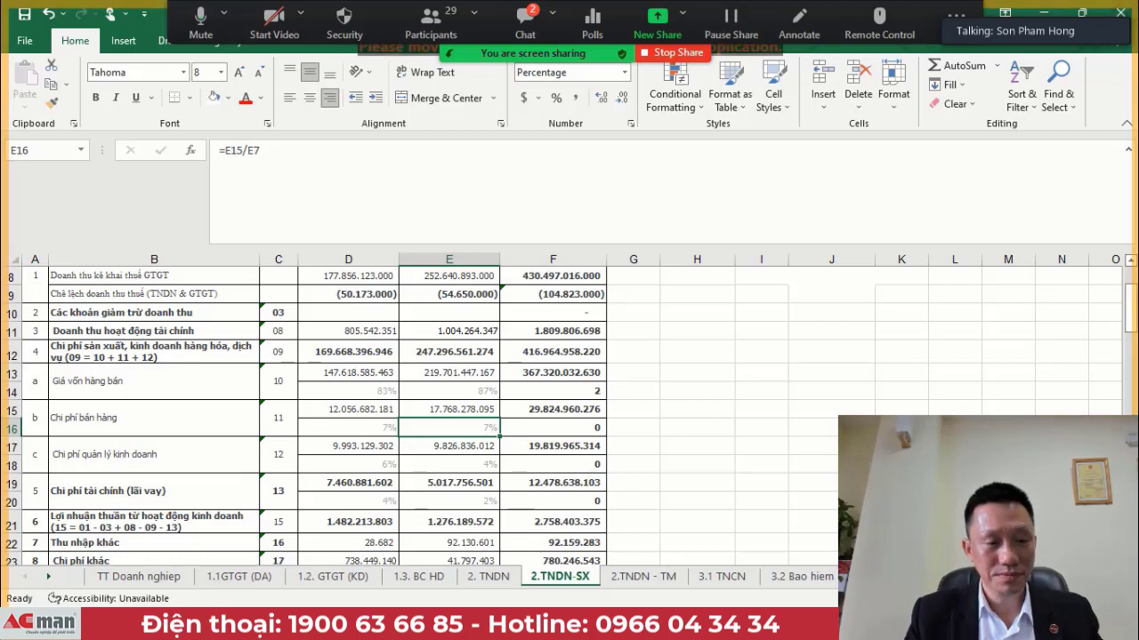
- Compare the business management expenses (Chi phí quản lý kinh doanh) of 2020 and 2021
left_click(449, 446)
left_click(450, 464)
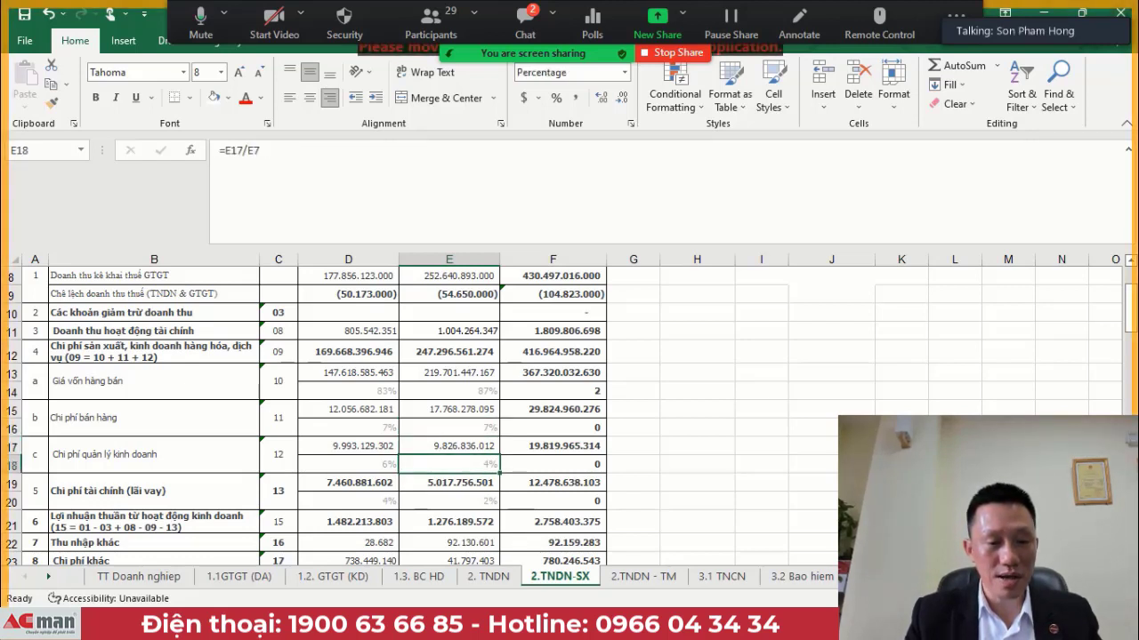
left_click(374, 446)
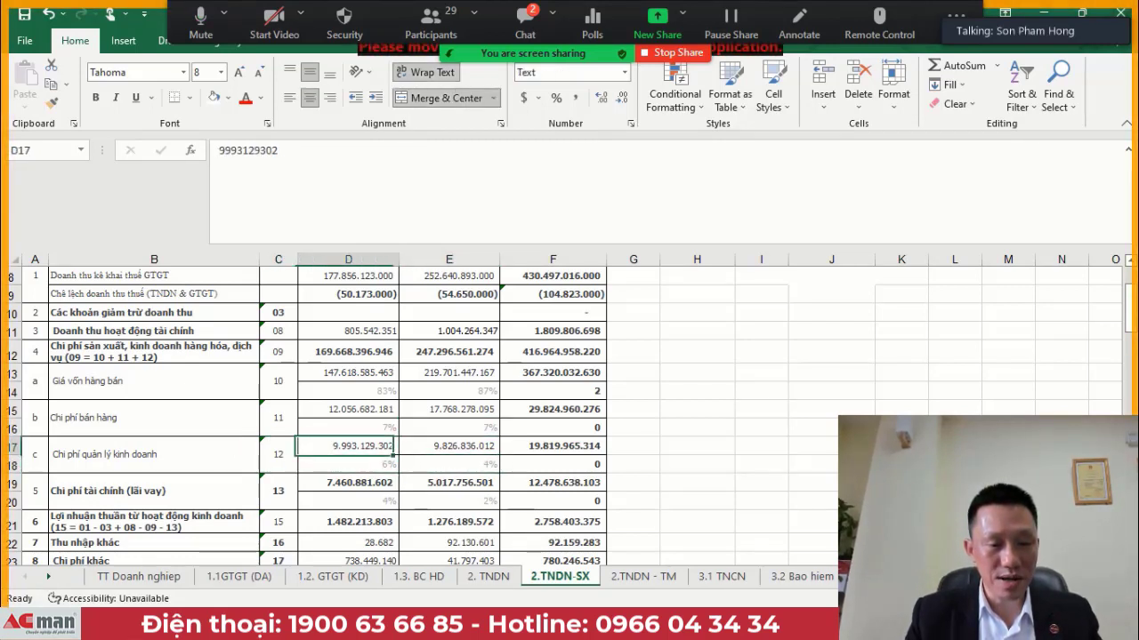
left_click(498, 450)
left_click(375, 446)
left_click(498, 450)
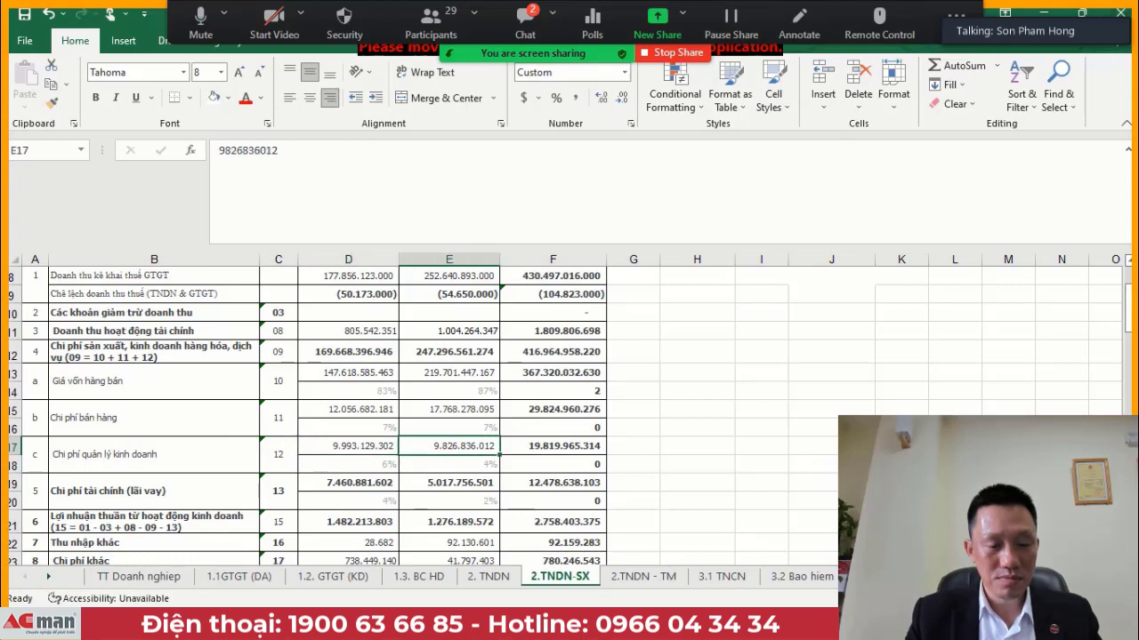
left_click(375, 447)
left_click(498, 451)
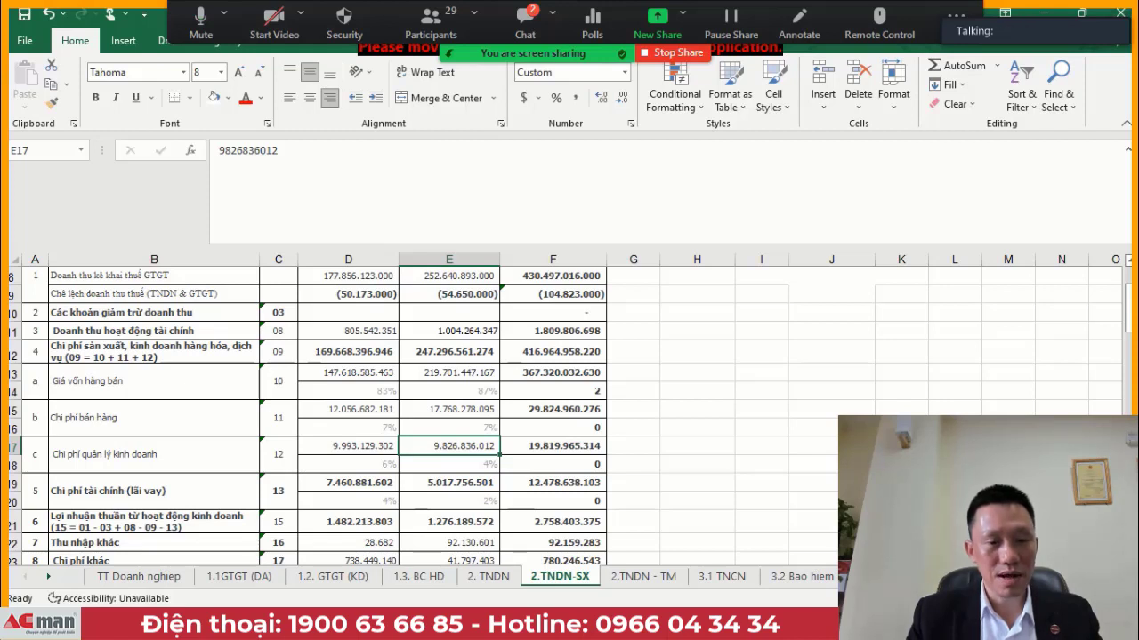
- Check the 2021 business management expense and its revenue percentage against the 2020 amount
left_click(375, 447)
left_click(449, 446)
left_click(449, 465)
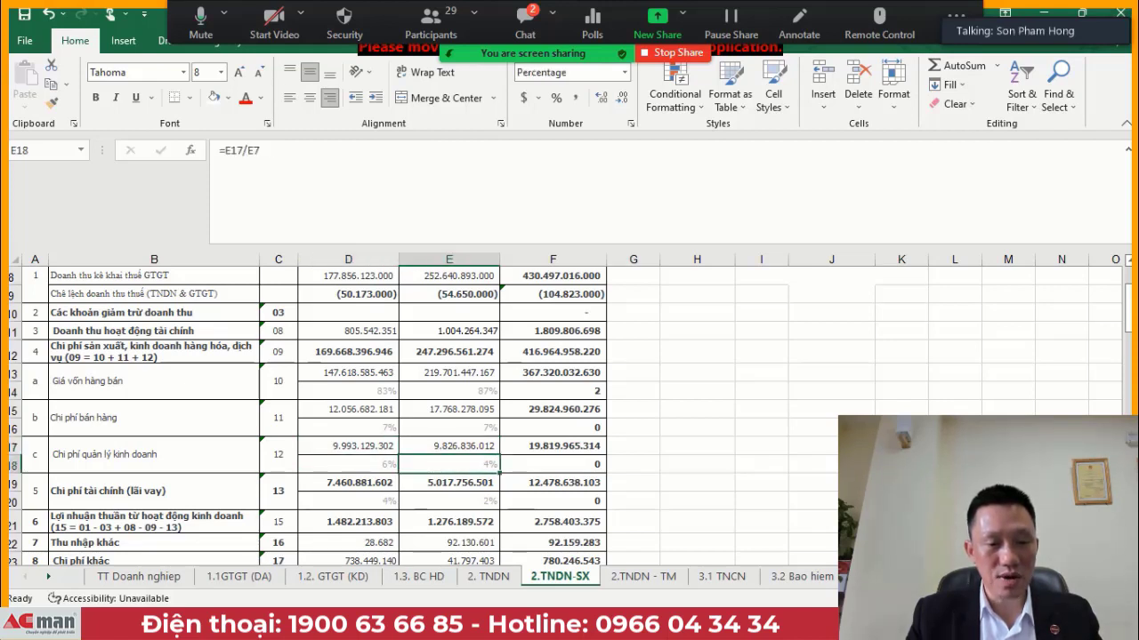
left_click(450, 445)
left_click(449, 465)
left_click(449, 446)
left_click(356, 446)
left_click(449, 446)
left_click(449, 465)
- Compare the 2020 and 2021 financial costs (lãi vay), and check the formula for 2021 net operating profit
left_click(449, 482)
left_click(355, 482)
left_click(449, 483)
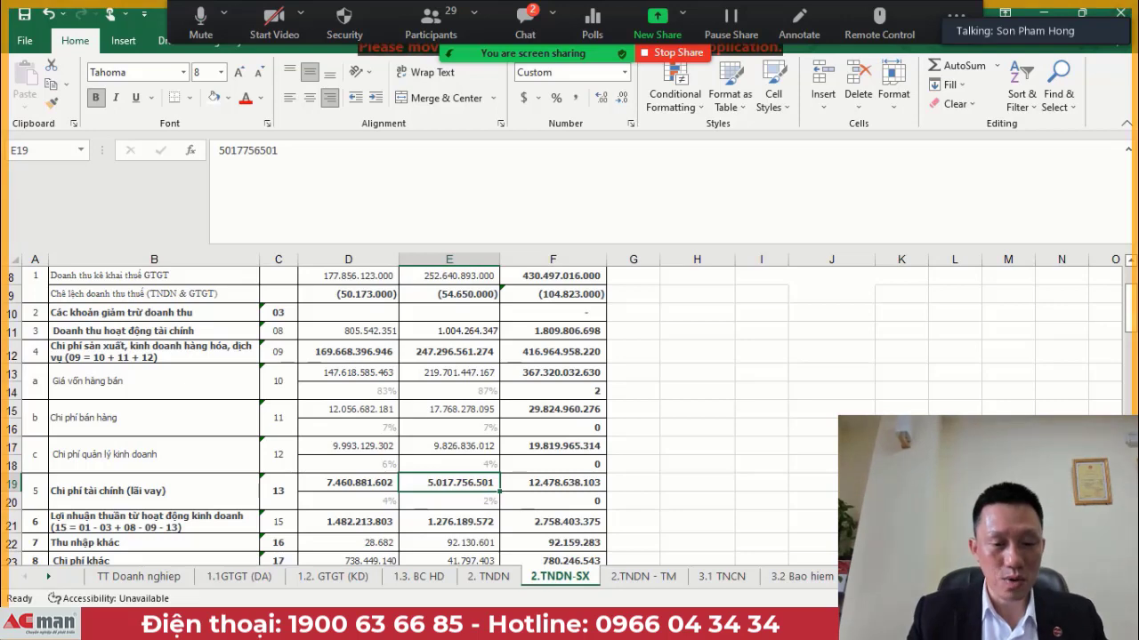
left_click(449, 501)
left_click(449, 522)
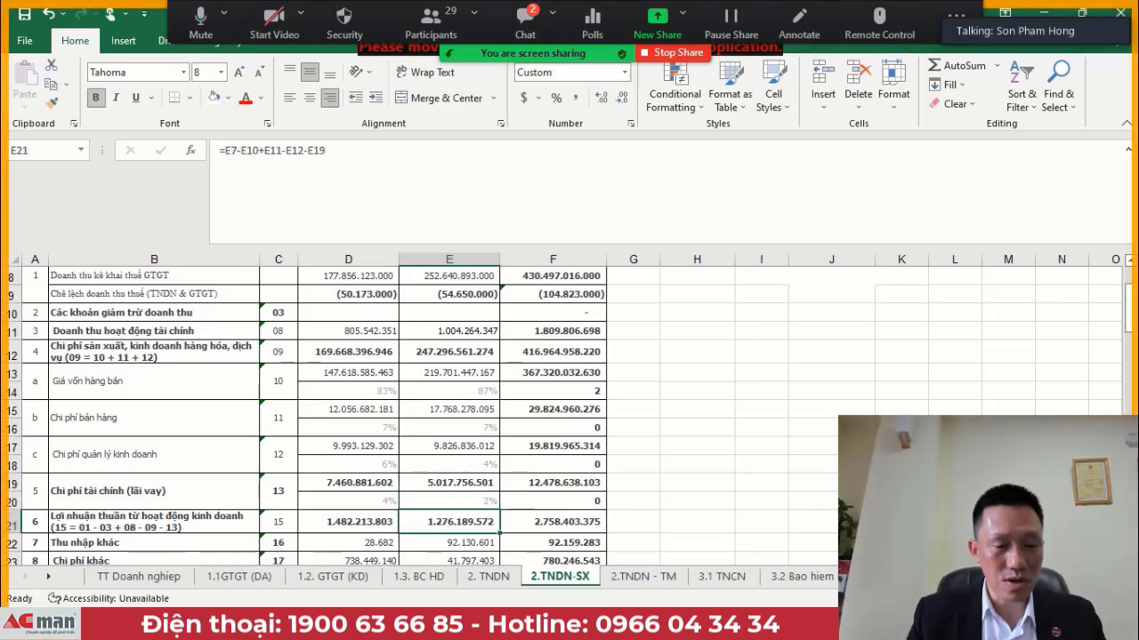
- Go through the 2021 figures from other income down to profit after corporate income tax
key("Down")
key("Down")
key("Down")
key("Down")
key("Down")
key("Down")
key("Down")
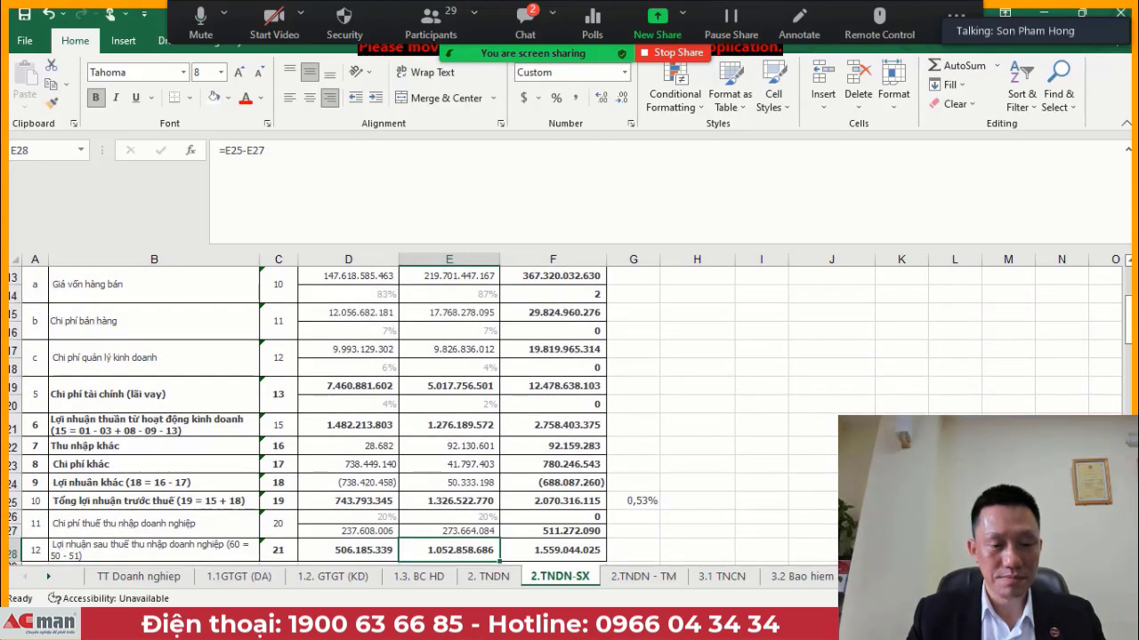
key("Down")
- Return to the net operating profit row and compare its 2020 and 2021 figures
key("Up")
key("Up")
key("Up")
key("Up")
key("Up")
key("Up")
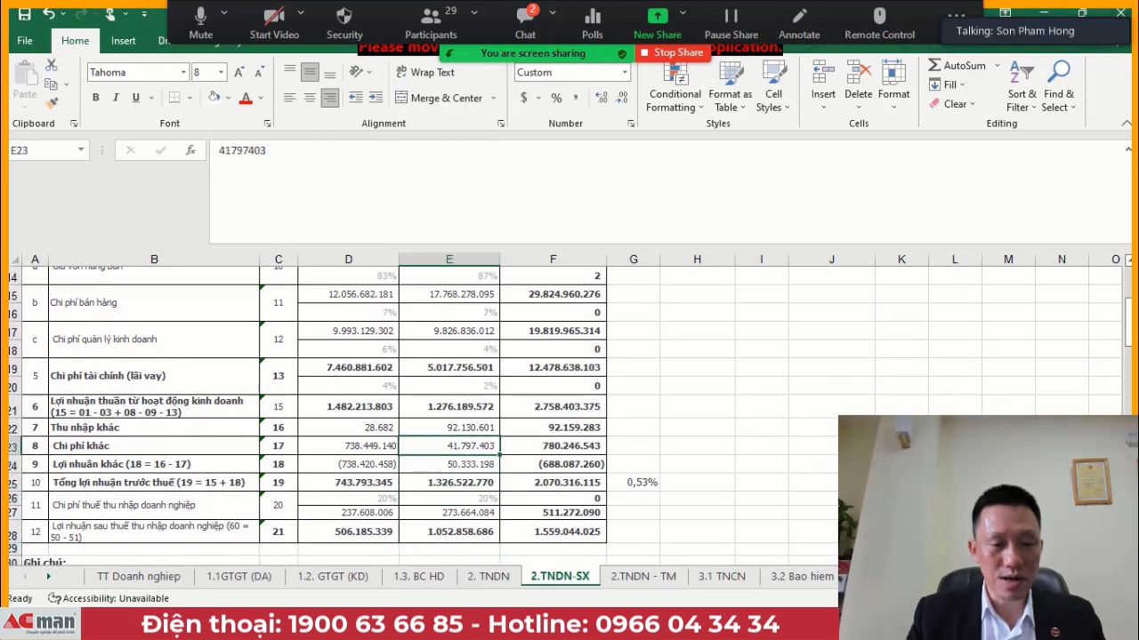
key("Up")
key("Up")
key("Left")
key("Right")
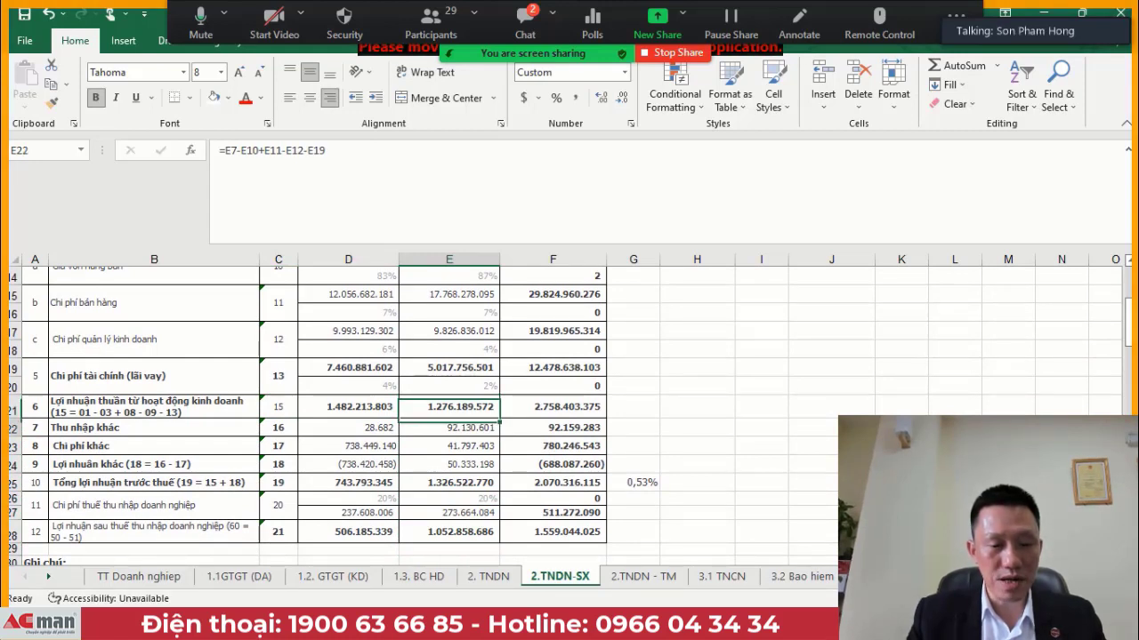
- Review 2021 other income, other costs, pre-tax profit and the corporate income tax rate, ending below profit after tax
key("Down")
key("Down")
key("Down")
key("Down")
key("Down")
key("Up")
key("Down")
key("Down")
key("Down")
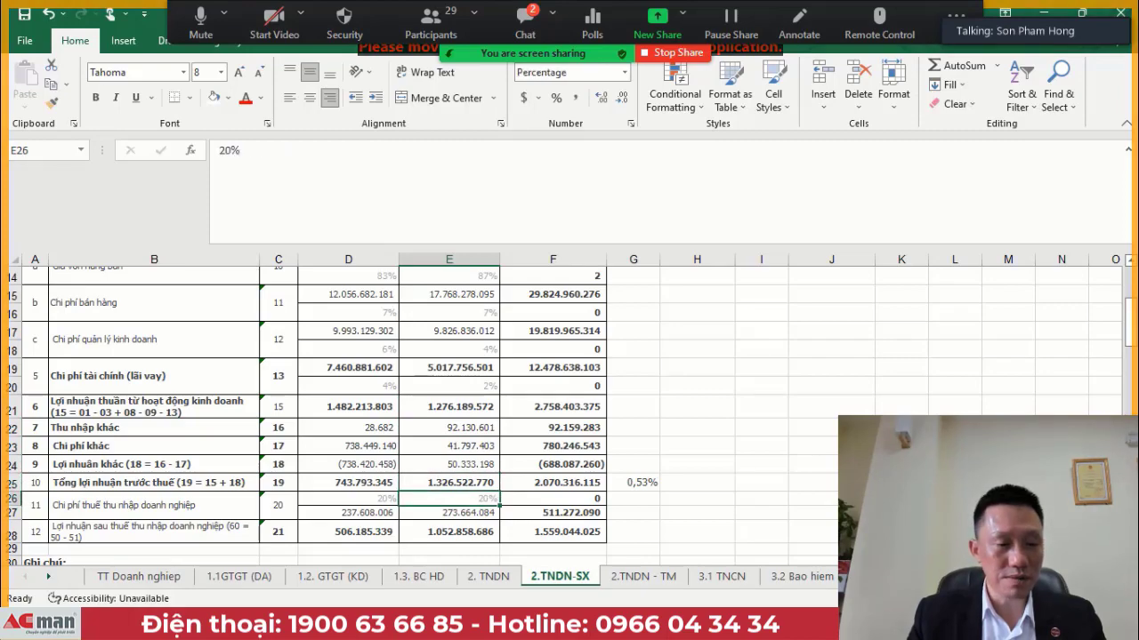
key("Down")
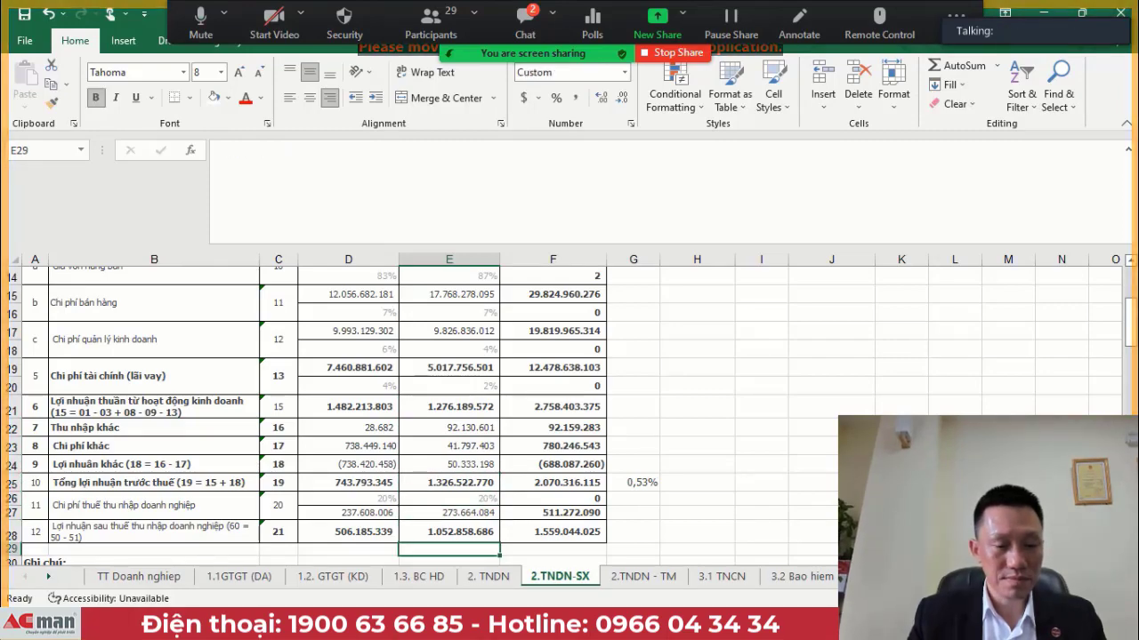
- Look at the notes section (Ghi chú) below the table, and return to the beginning of the sheet
scroll(570, 409, "down", 2)
key("Up")
key("Up")
key("Up")
key("Up")
key("Up")
key("Up")
key("Up")
key("Up")
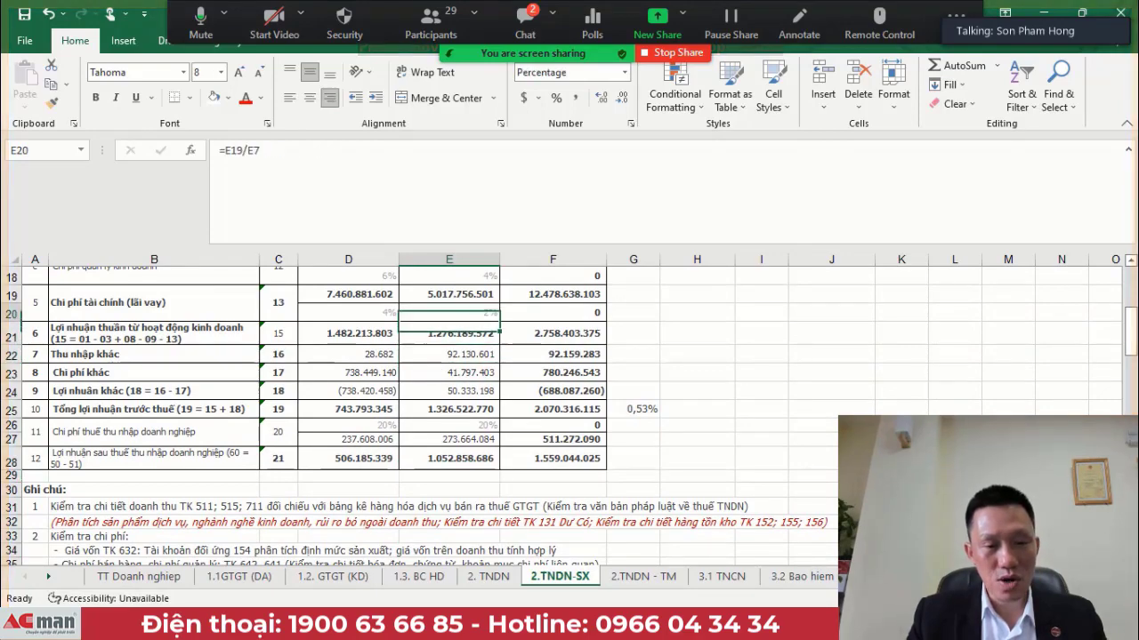
key("ctrl+Home")
key("Up")
key("Up")
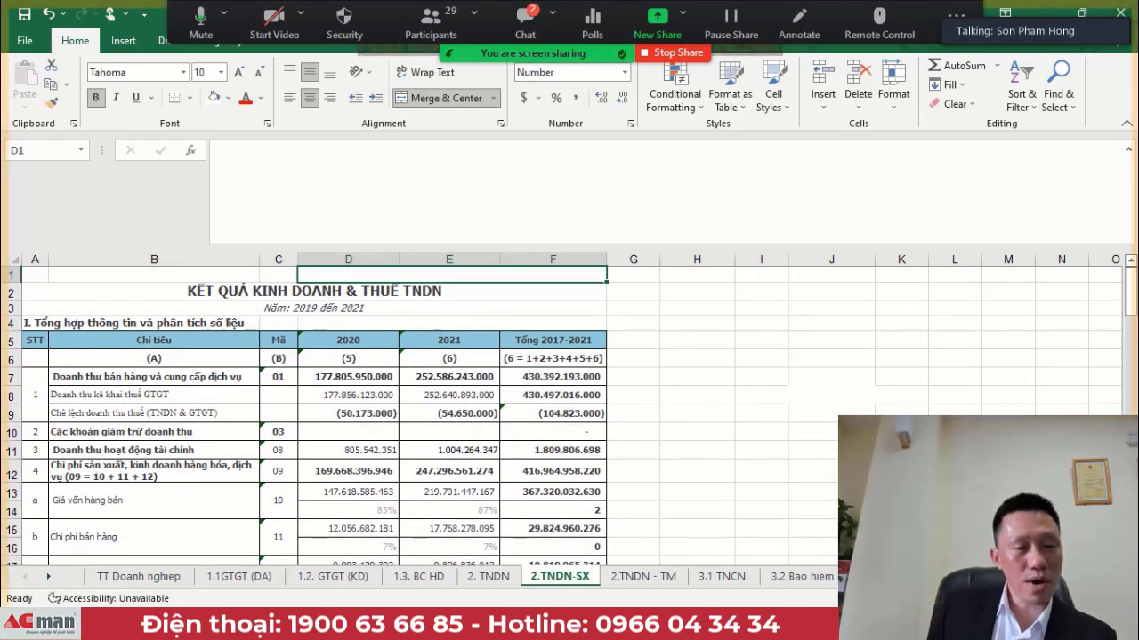
- Select the 2021 sales and service revenue figure
key("Down")
key("Down")
key("Down")
key("Down")
key("Down")
key("Down")
key("Right")
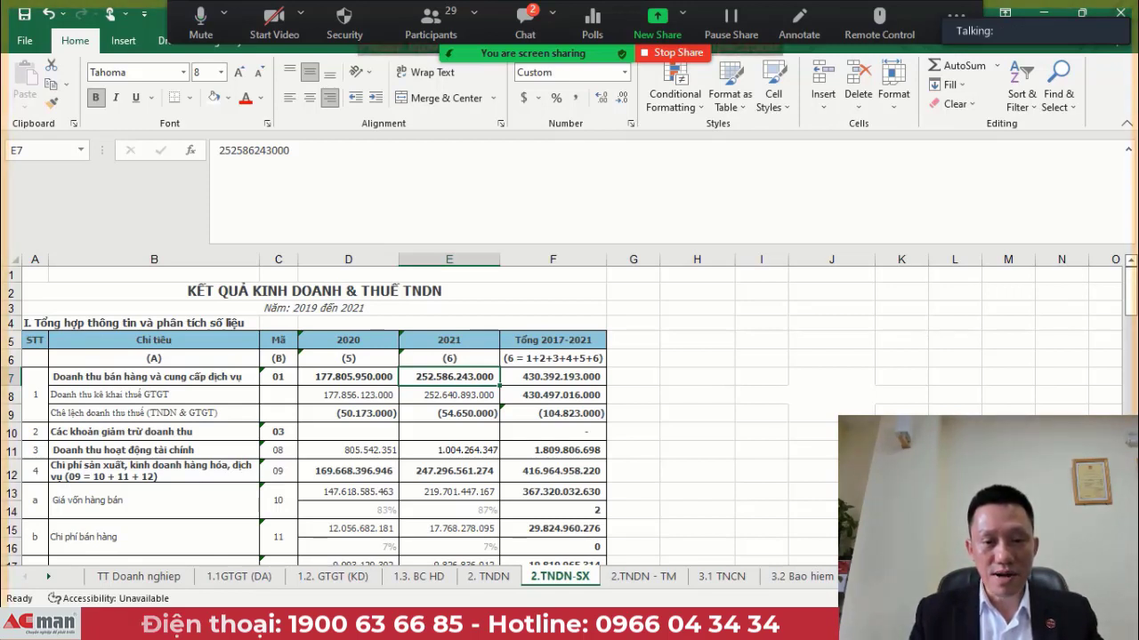
left_click(704, 451)
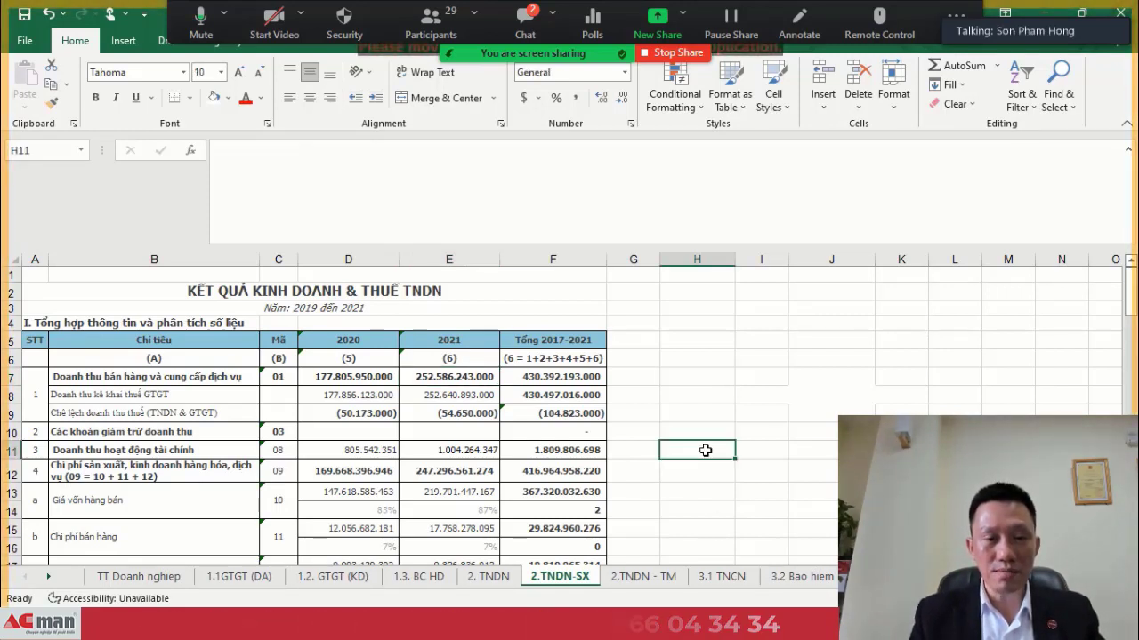
key("Up")
key("Up")
key("Up")
key("Up")
key("Up")
key("Up")
key("Up")
key("Up")
key("Up")
key("Up")
key("Down")
key("Down")
key("Down")
key("Down")
key("Down")
key("Down")
key("Down")
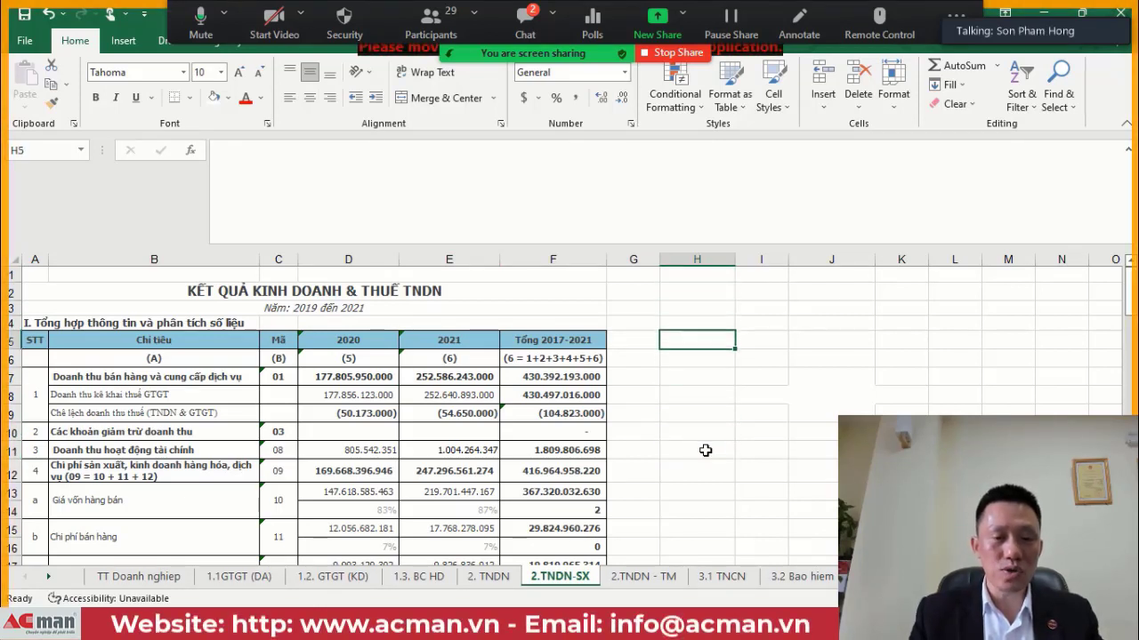
- Select the 2021 revenue declared for GTGT tax
key("Left")
key("Left")
key("Left")
key("Left")
key("Right")
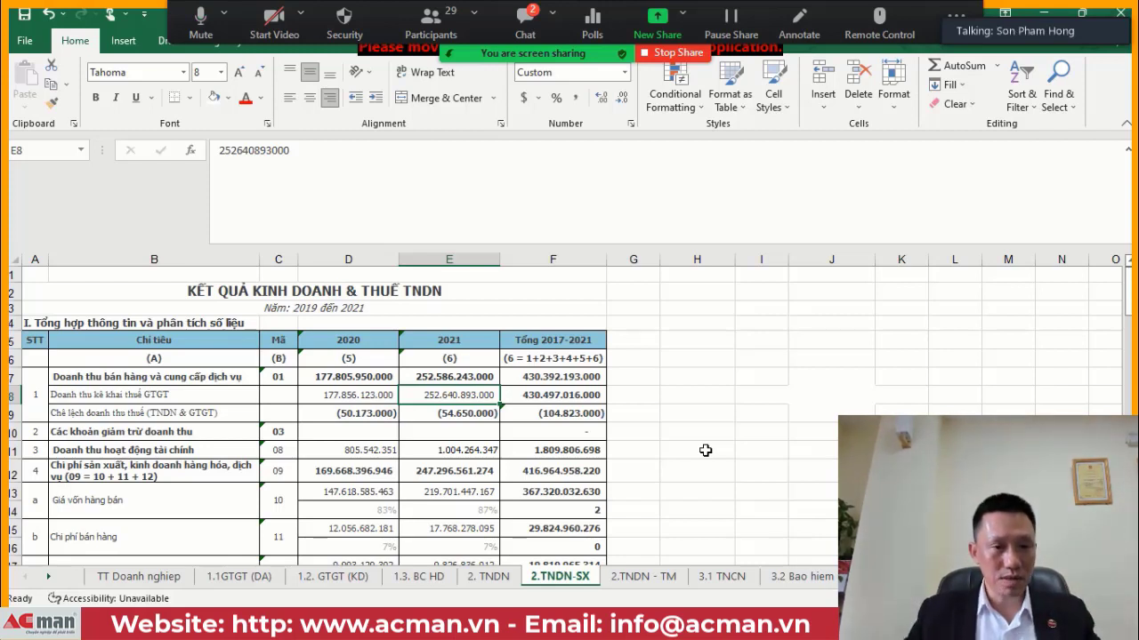
- Review the 2021 column from the TNDN and GTGT revenue difference down past profit after tax
key("Down")
key("Down")
key("Down")
key("Down")
key("Down")
key("Down")
key("Down")
key("Down")
key("Down")
key("Down")
key("Down")
key("Down")
key("Down")
key("Down")
key("Down")
key("Down")
key("Down")
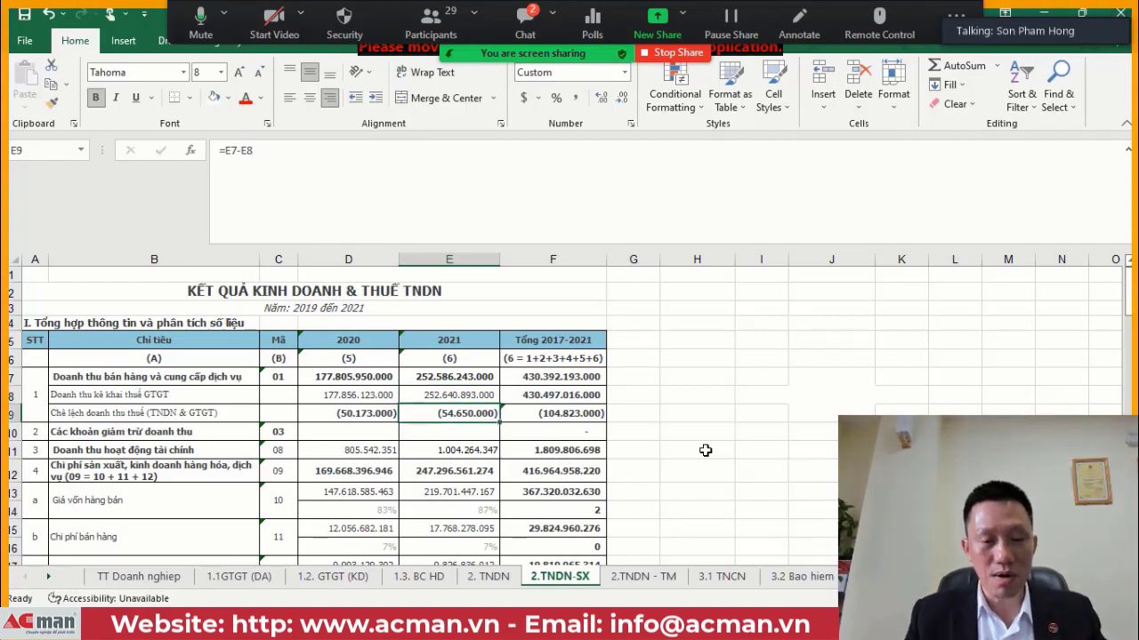
key("Down")
key("Down")
key("Down")
key("Down")
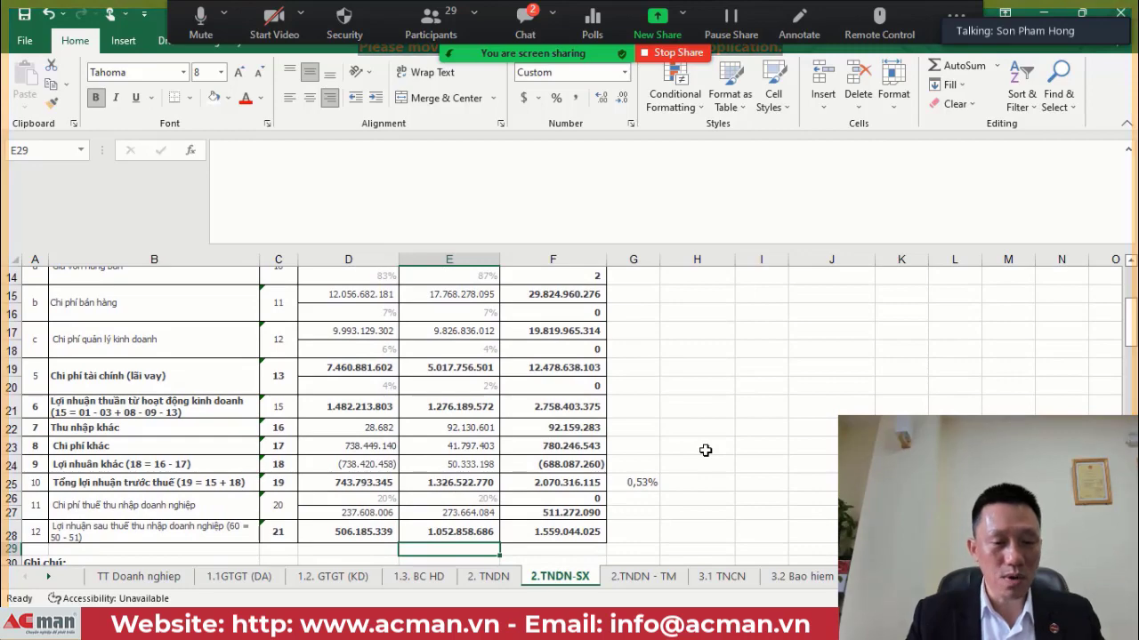
- Go back up the 2021 column from below profit after tax to the report title KẾT QUẢ KINH DOANH & THUẾ TNDN
key("Down")
key("Up")
key("Up")
key("Up")
key("Up")
key("Up")
key("Up")
key("Up")
key("Up")
key("Up")
key("Up")
key("Up")
key("Up")
key("Up")
key("Up")
key("Up")
key("Up")
key("Up")
key("Up")
key("Up")
key("Up")
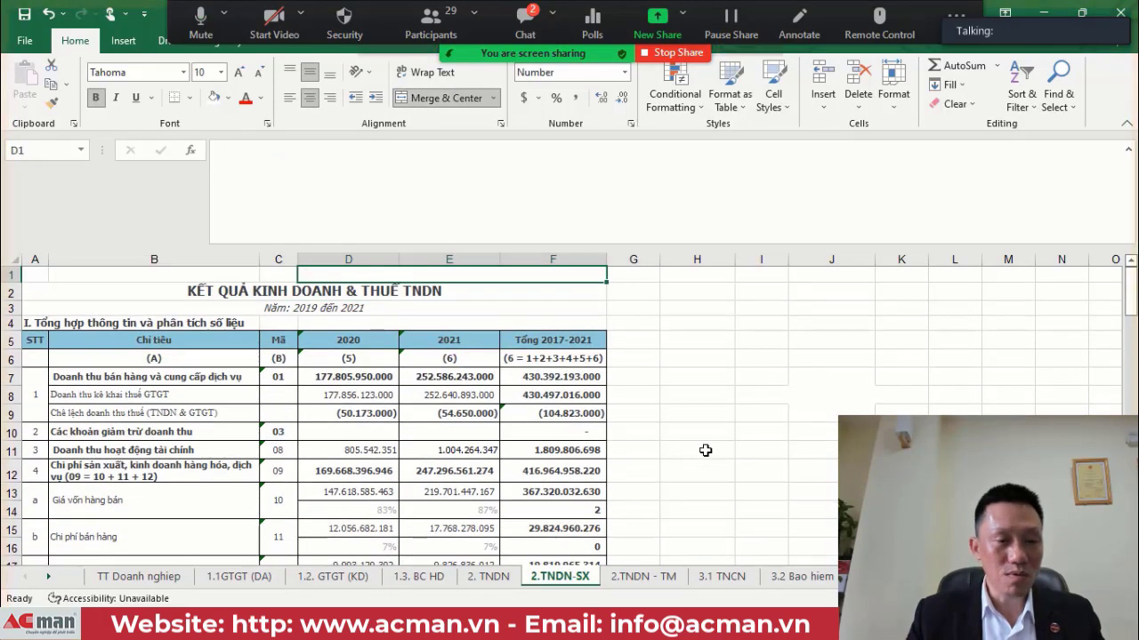
key("Down")
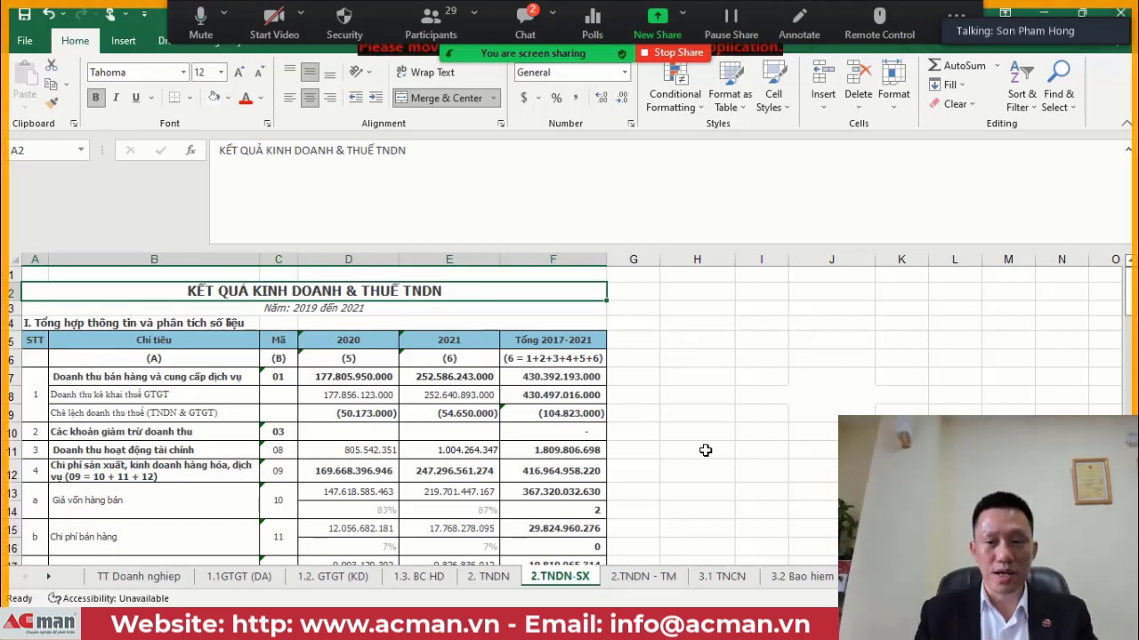
- Select the report's year-range line, and move to the empty cell H3 beside it
key("Down")
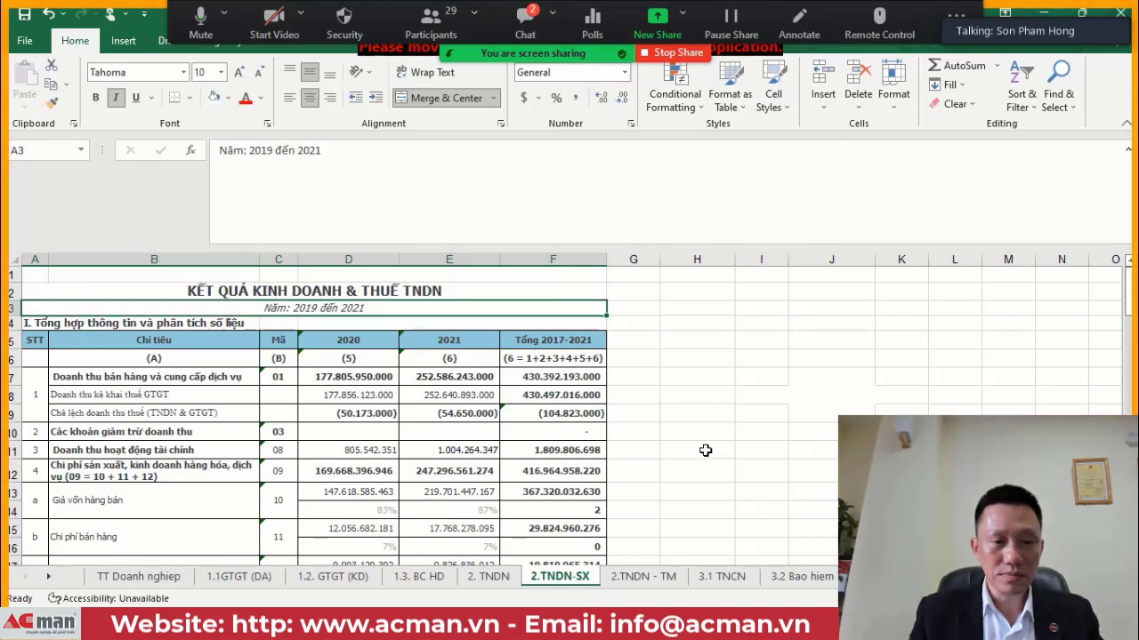
key("Up")
key("Right")
key("Right")
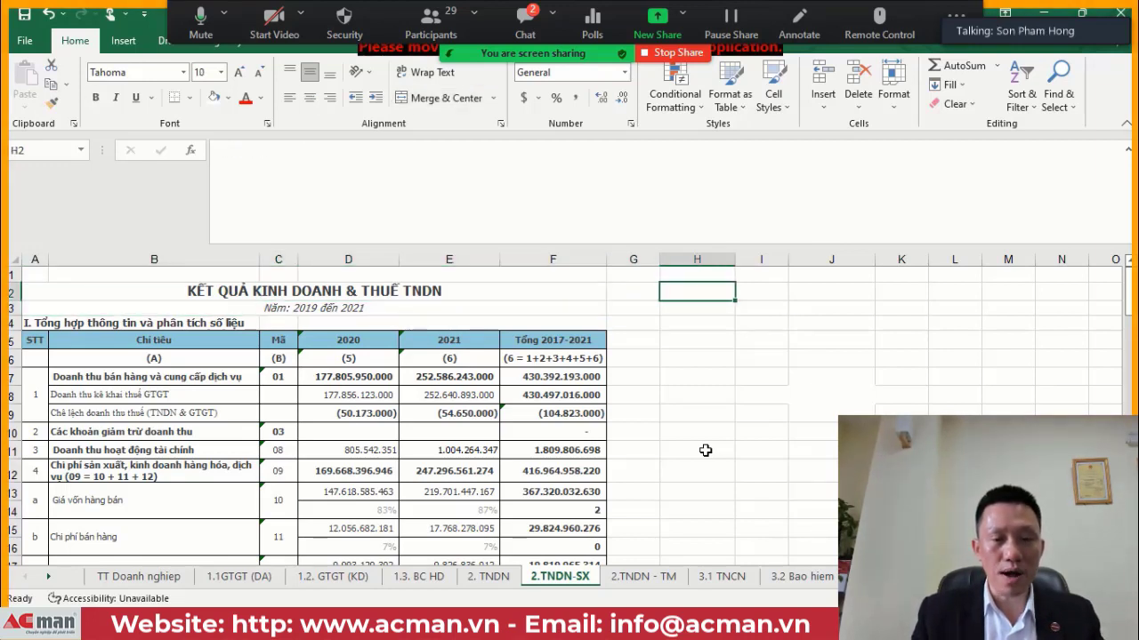
key("Down")
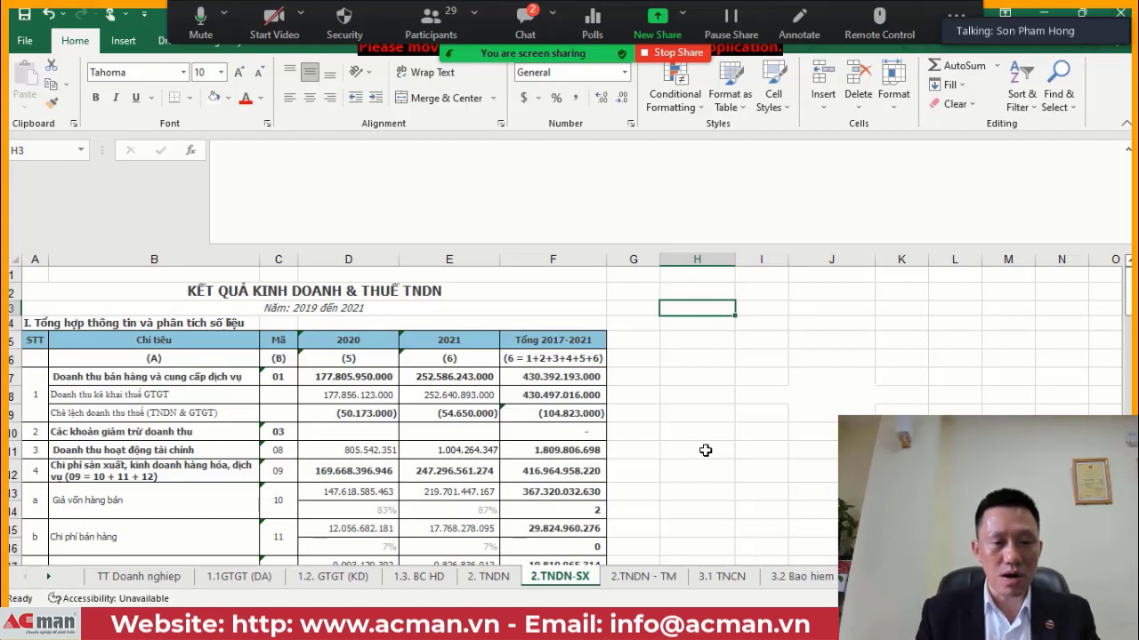